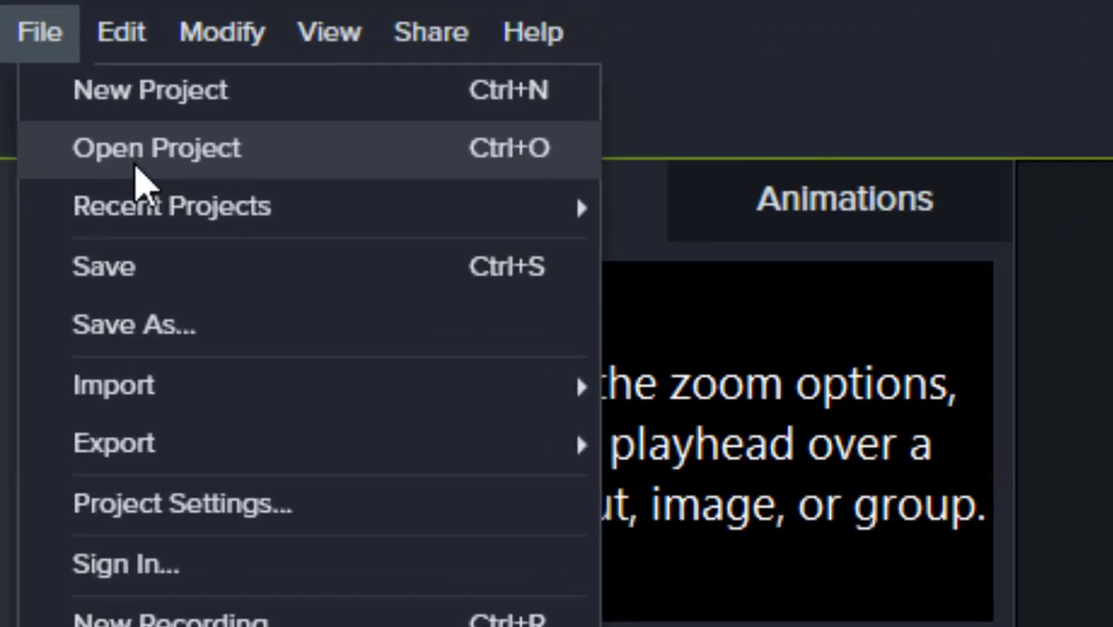
Step: Switch to File Explorer and go to the Camtasia folder inside Documents
{"action": "left_click", "coordinate": [138, 170]}
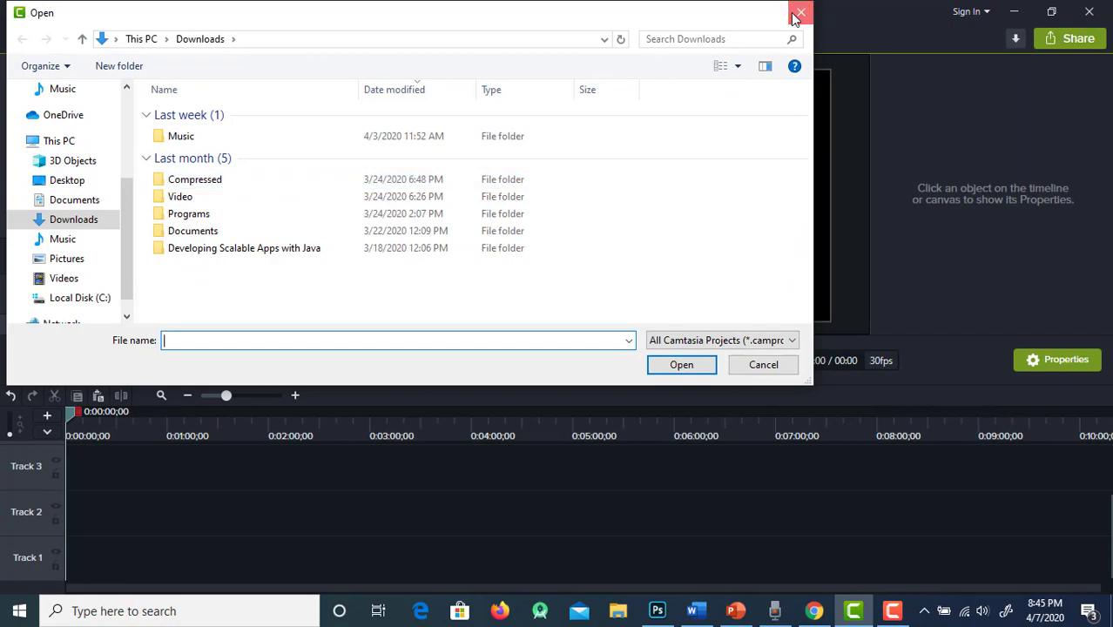
{"action": "left_click", "coordinate": [795, 15]}
{"action": "key", "text": "super+d"}
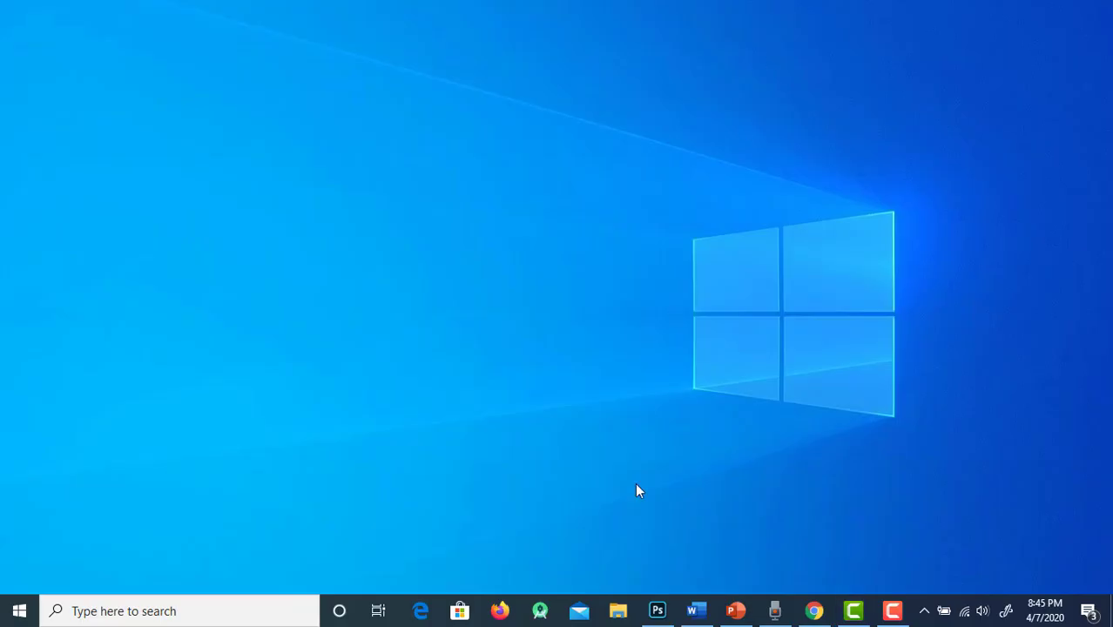
{"action": "left_click", "coordinate": [620, 610]}
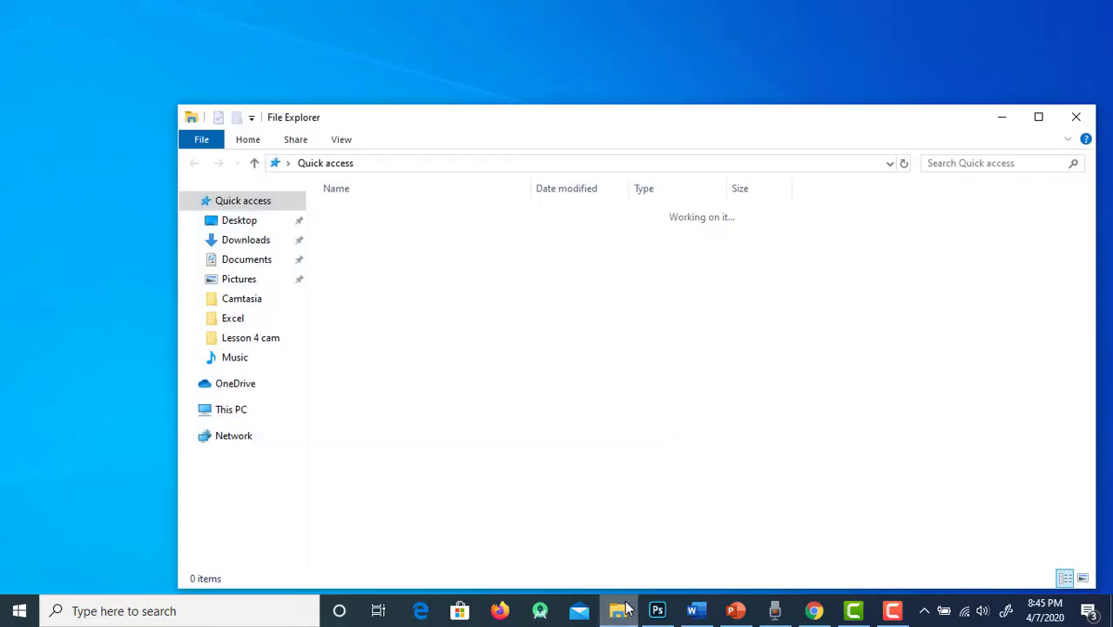
{"action": "left_click", "coordinate": [241, 281]}
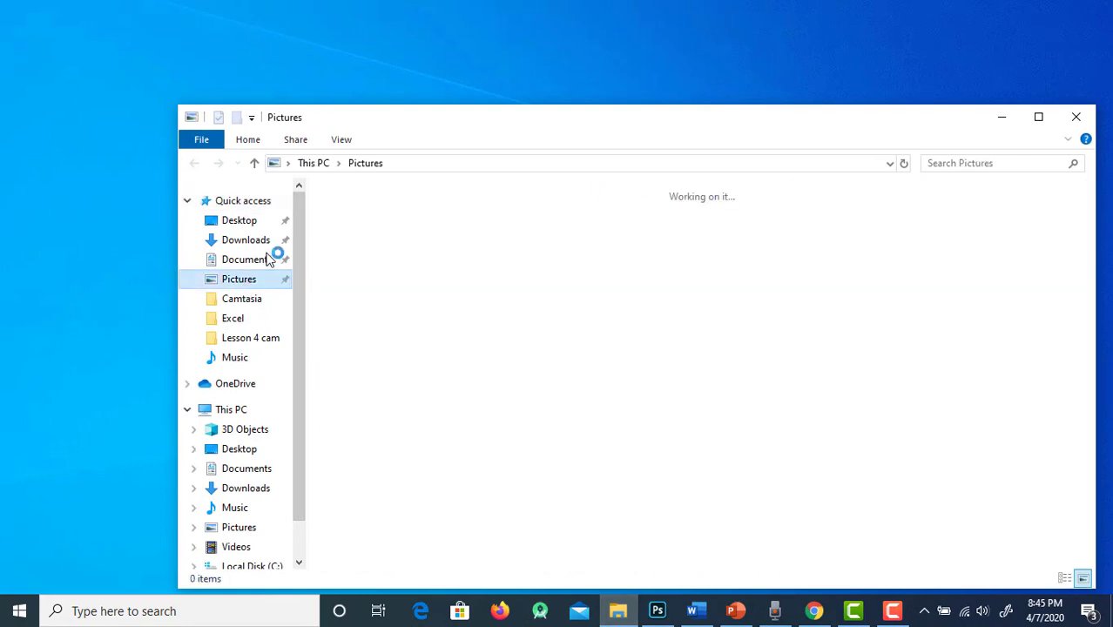
{"action": "left_click", "coordinate": [247, 259]}
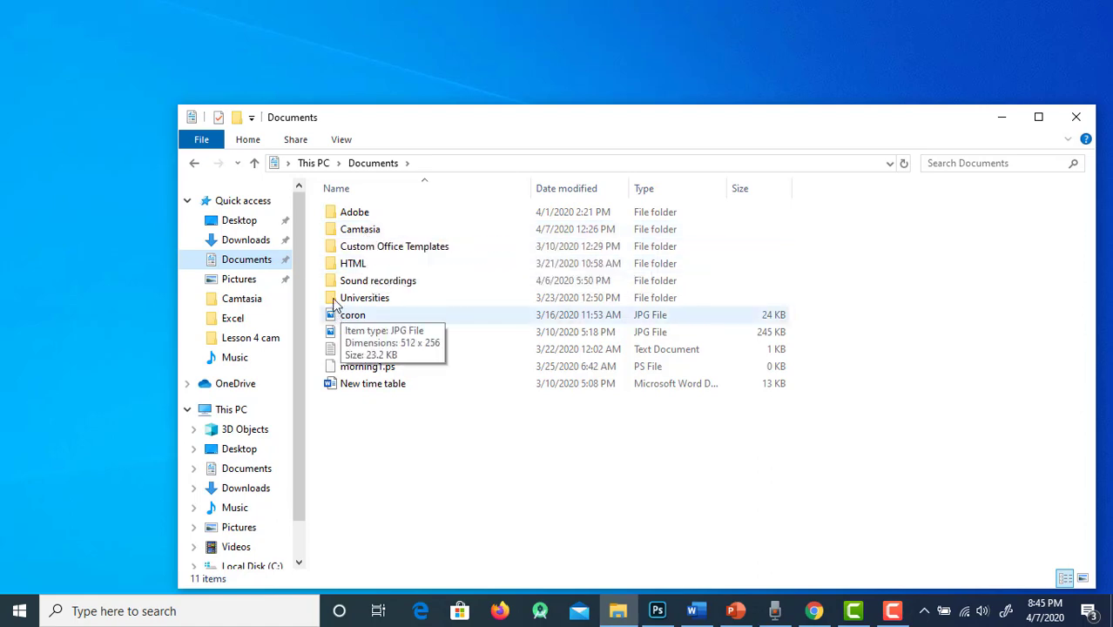
{"action": "double_click", "coordinate": [366, 230]}
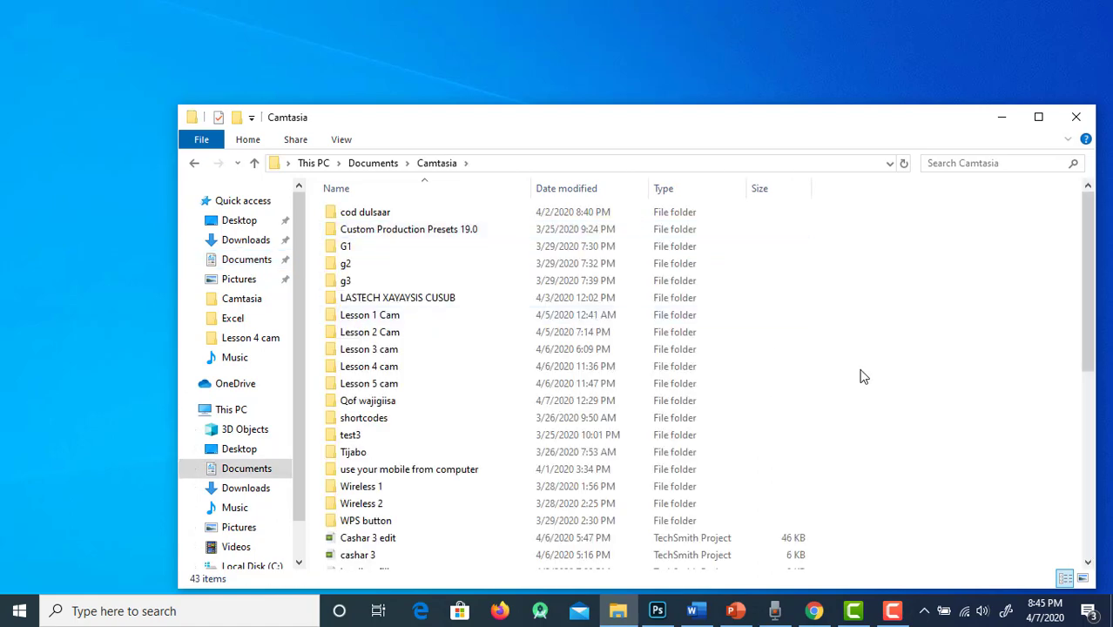
Step: Open the cashar 3 project in Camtasia, discarding unsaved changes to the Cashar 3 edit project
{"action": "left_click_drag", "start_coordinate": [1090, 291], "coordinate": [1094, 359]}
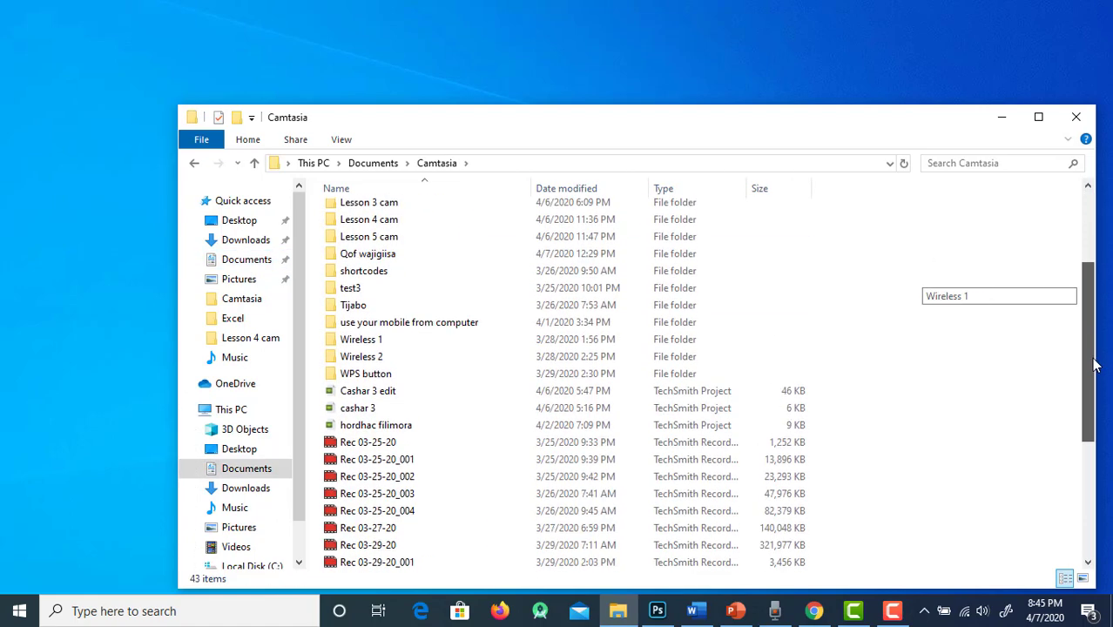
{"action": "double_click", "coordinate": [373, 410]}
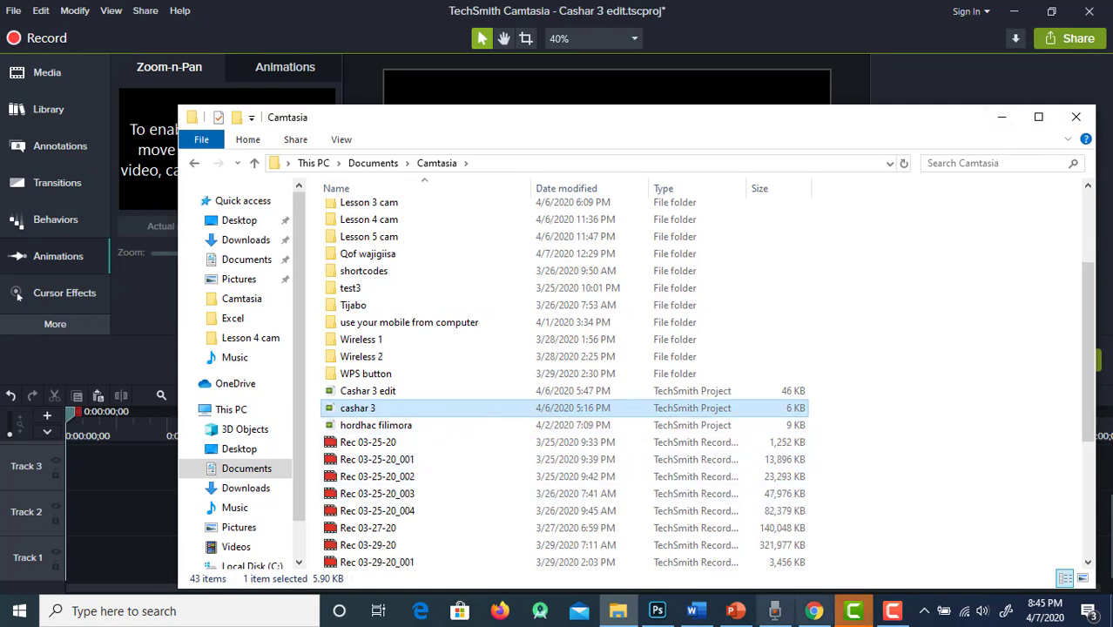
{"action": "left_click", "coordinate": [853, 611]}
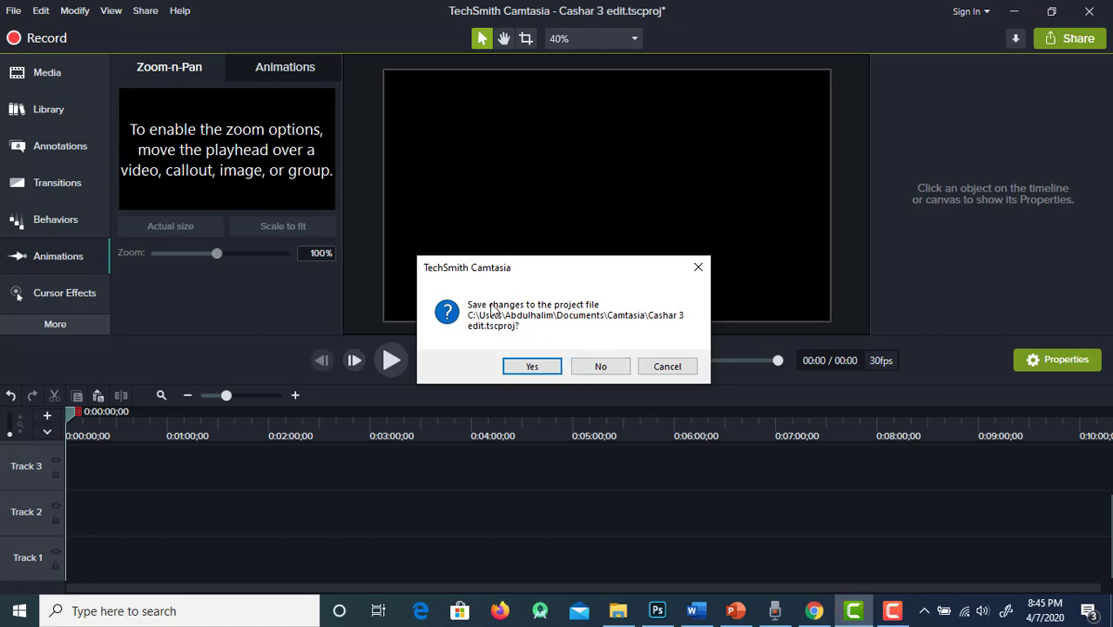
{"action": "left_click", "coordinate": [598, 367]}
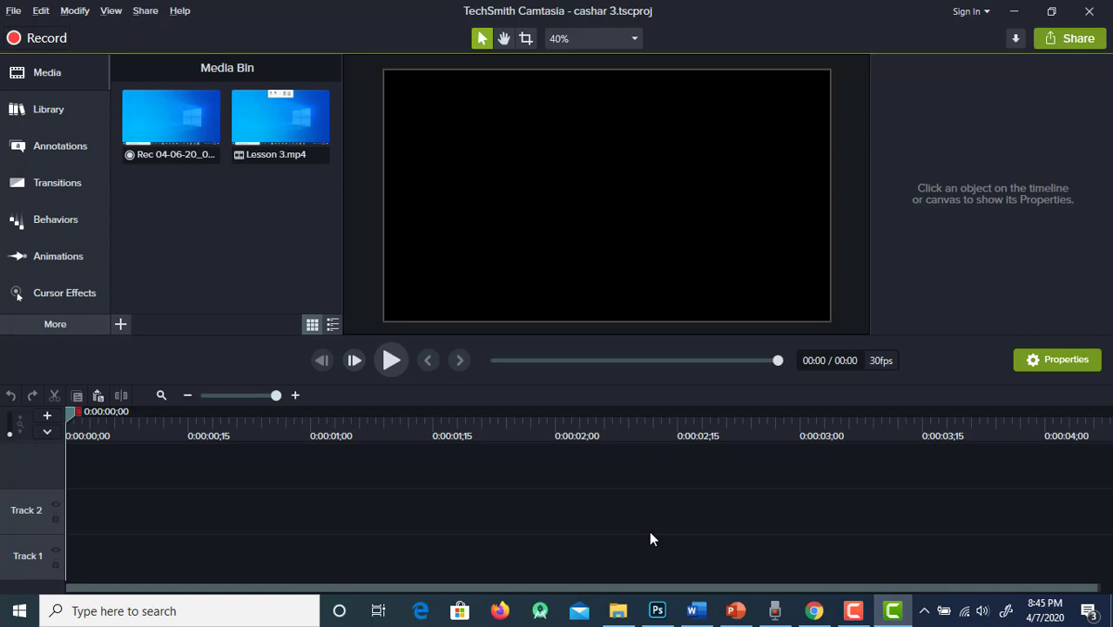
Step: Place the Lesson 3.mp4 clip from the media bin at the start of Track 2
{"action": "mouse_move", "coordinate": [273, 142]}
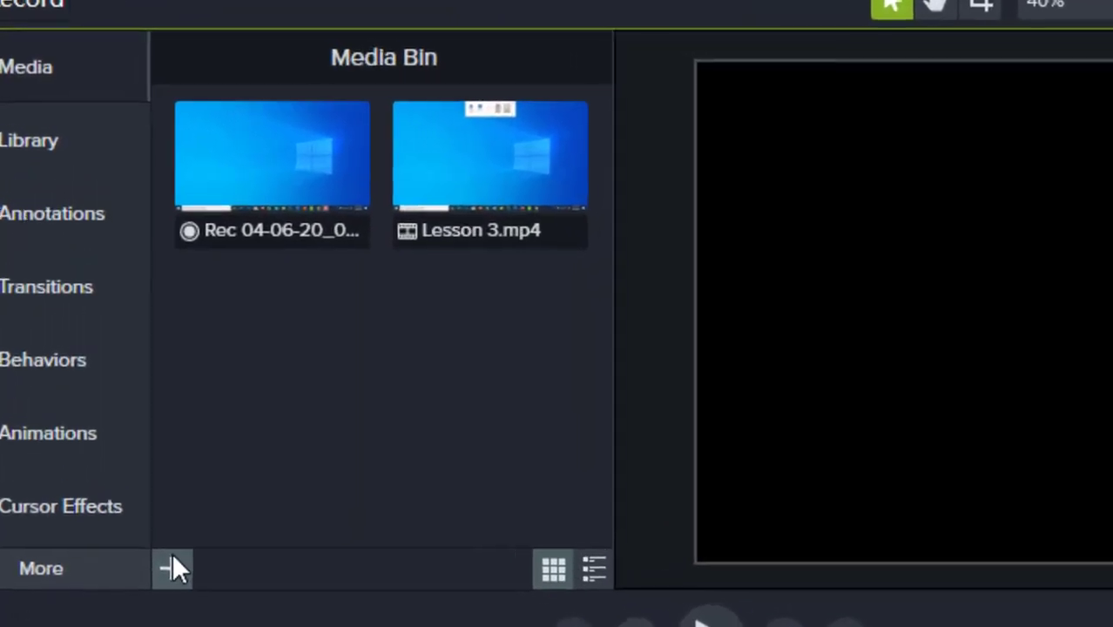
{"action": "left_click", "coordinate": [173, 570]}
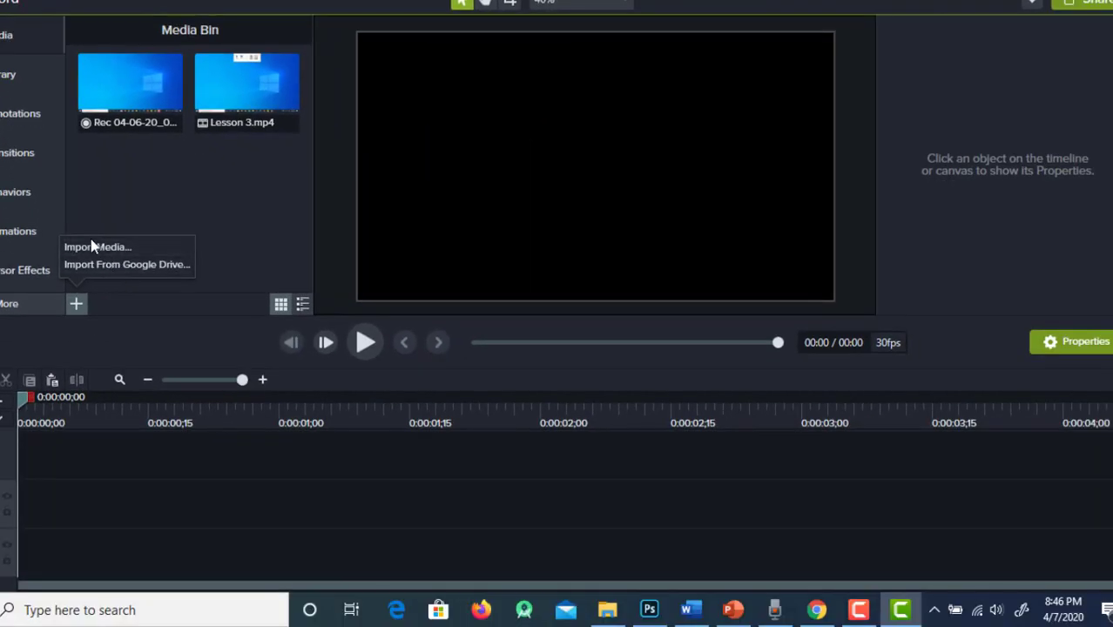
{"action": "left_click_drag", "start_coordinate": [201, 131], "coordinate": [20, 512]}
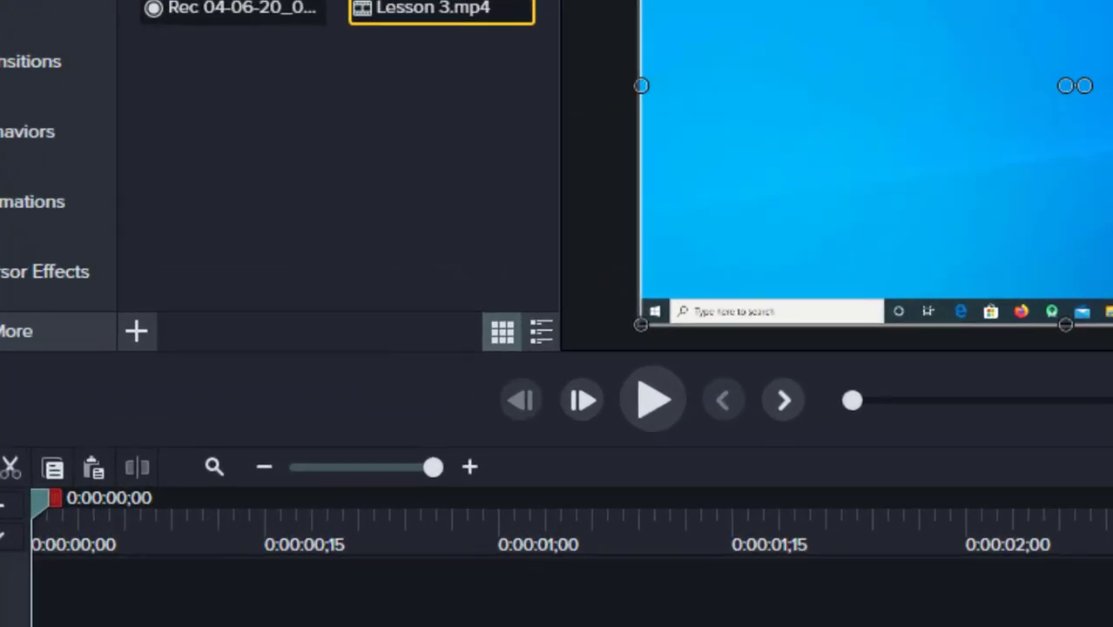
Step: Separate the Lesson 3 clip's audio from its video and undo the separation
{"action": "right_click", "coordinate": [226, 507]}
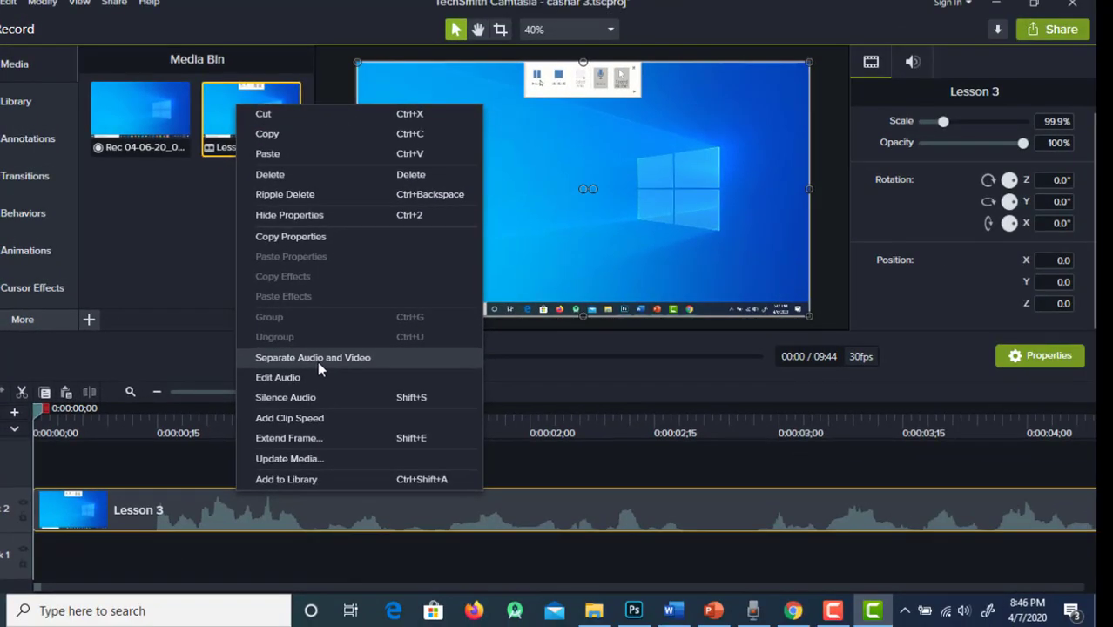
{"action": "left_click", "coordinate": [317, 359]}
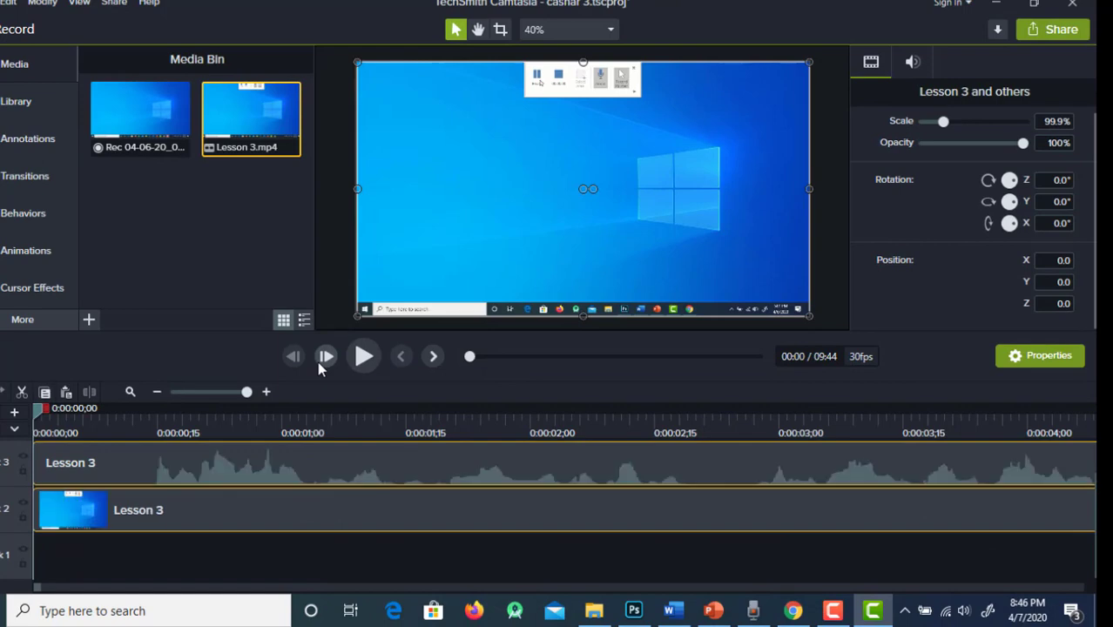
{"action": "key", "text": "ctrl+z"}
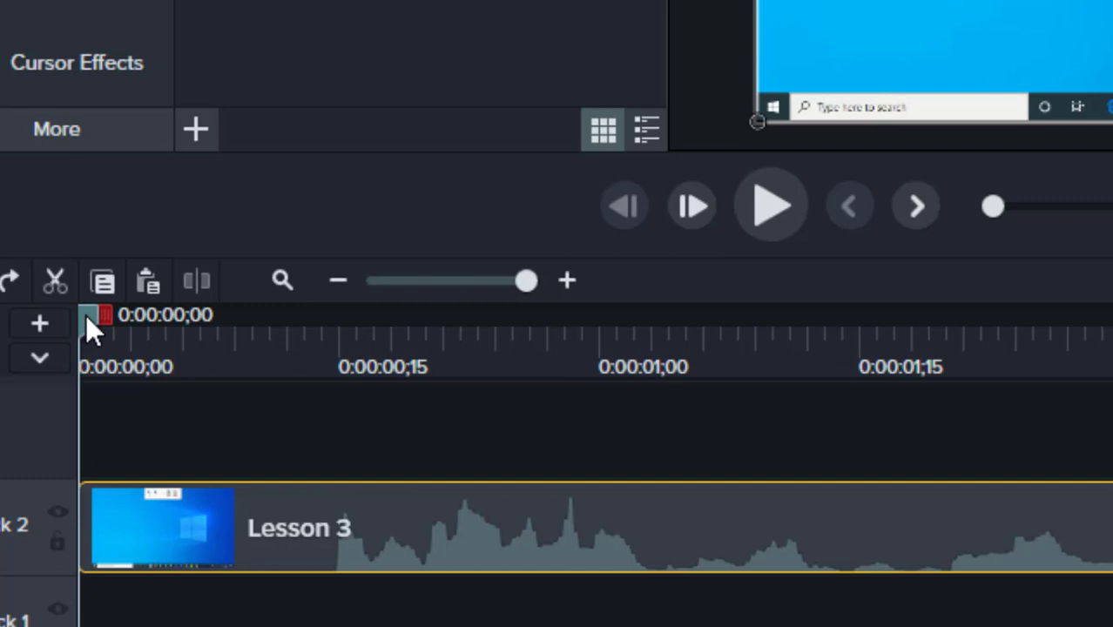
Step: Separate the Lesson 3 clip's audio from its video and split both resulting clips at 0:00:00;28
{"action": "left_click_drag", "start_coordinate": [80, 315], "coordinate": [430, 335]}
{"action": "right_click", "coordinate": [681, 571]}
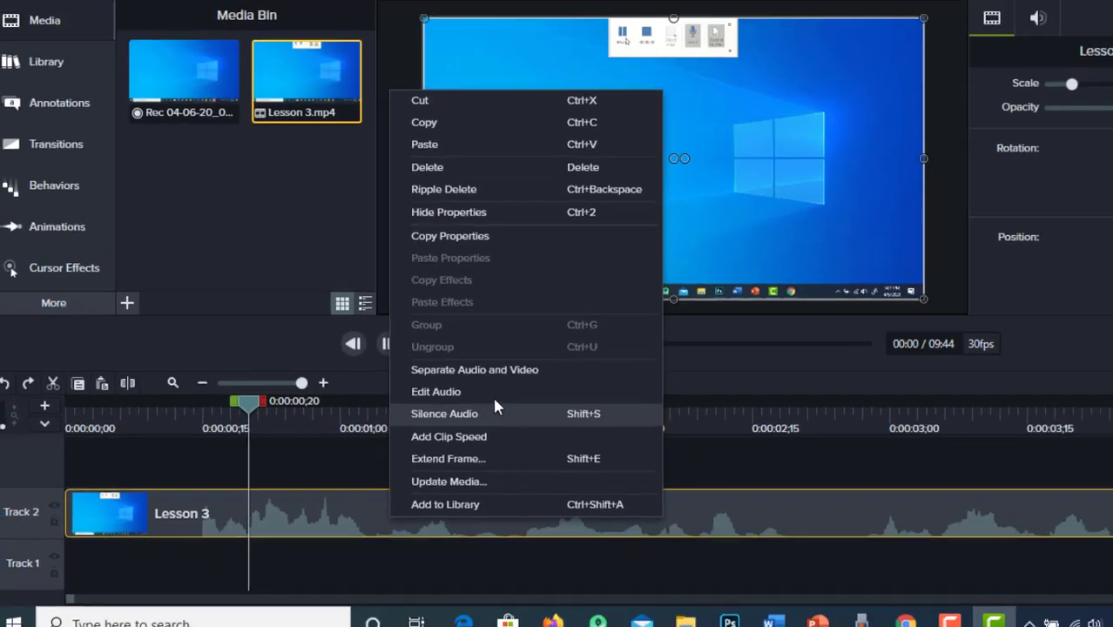
{"action": "left_click", "coordinate": [496, 371]}
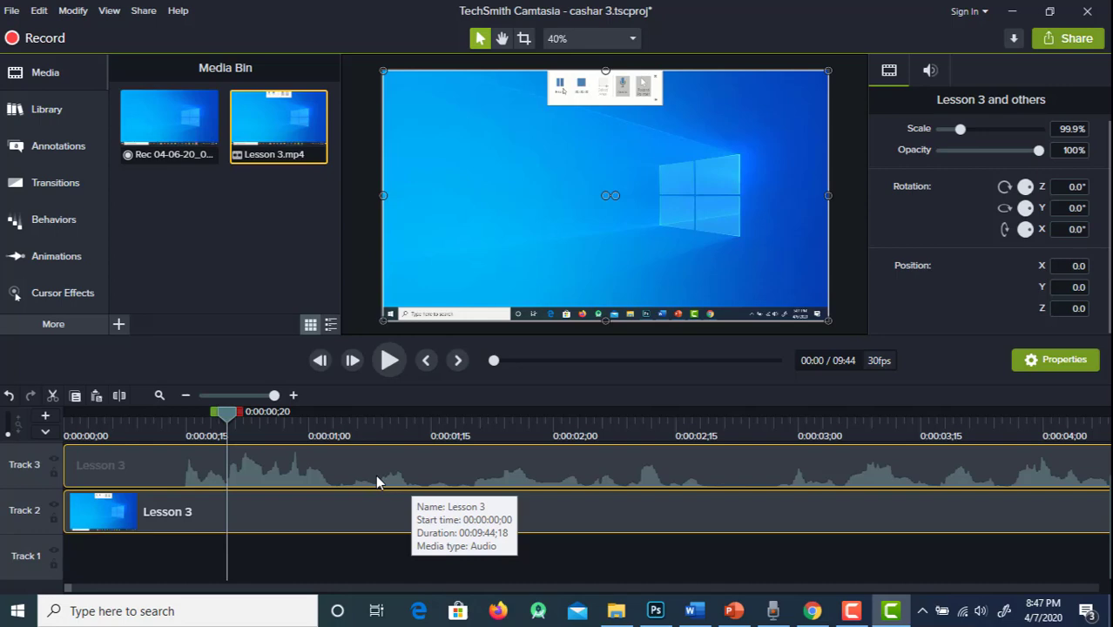
{"action": "left_click_drag", "start_coordinate": [226, 415], "coordinate": [291, 471]}
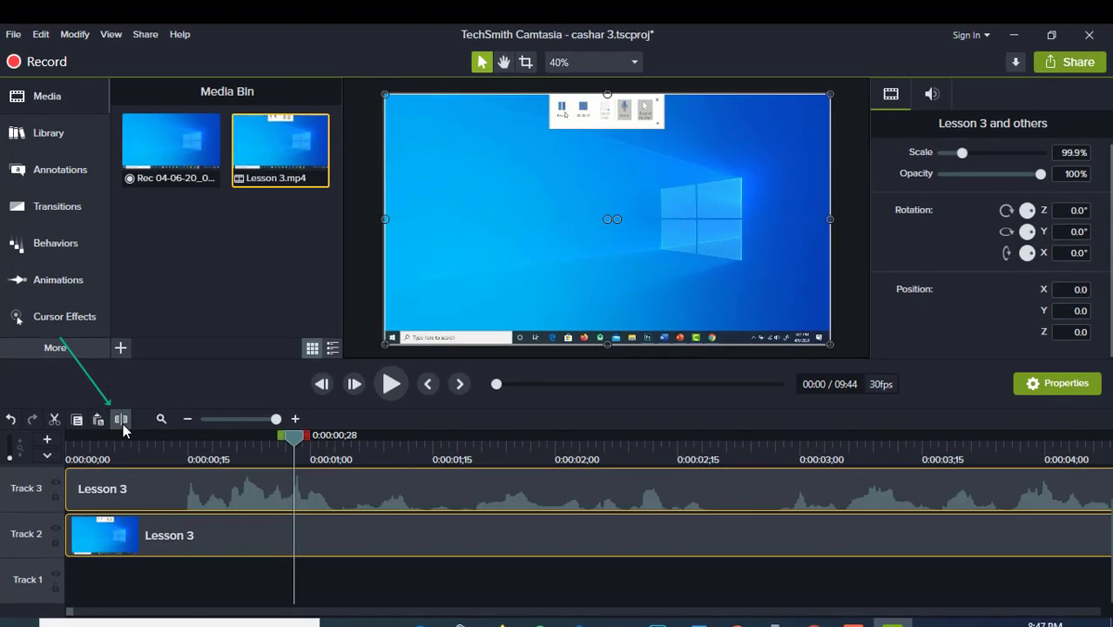
{"action": "left_click", "coordinate": [119, 395]}
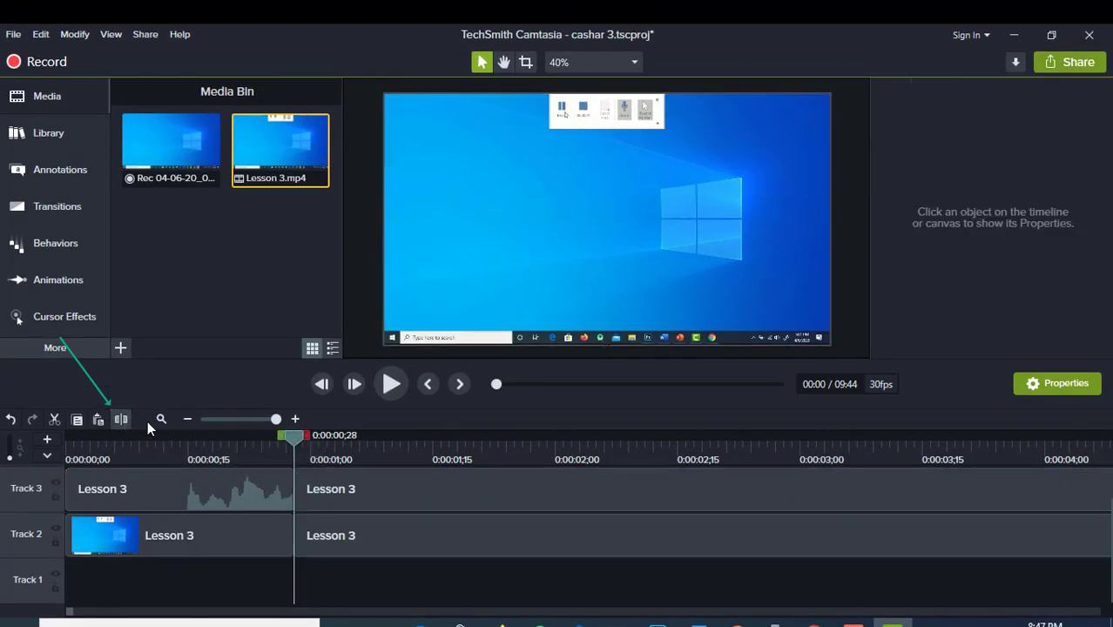
Step: Shift the second audio and video pieces away from the split and move them back against the first pieces
{"action": "left_click_drag", "start_coordinate": [418, 499], "coordinate": [533, 549]}
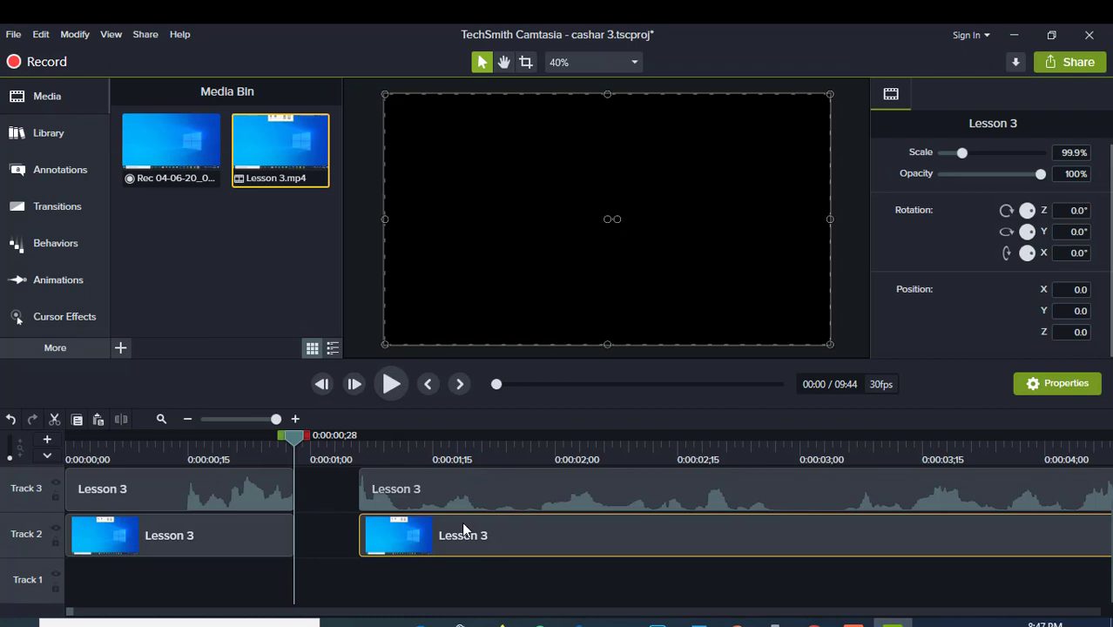
{"action": "left_click_drag", "start_coordinate": [512, 500], "coordinate": [414, 503]}
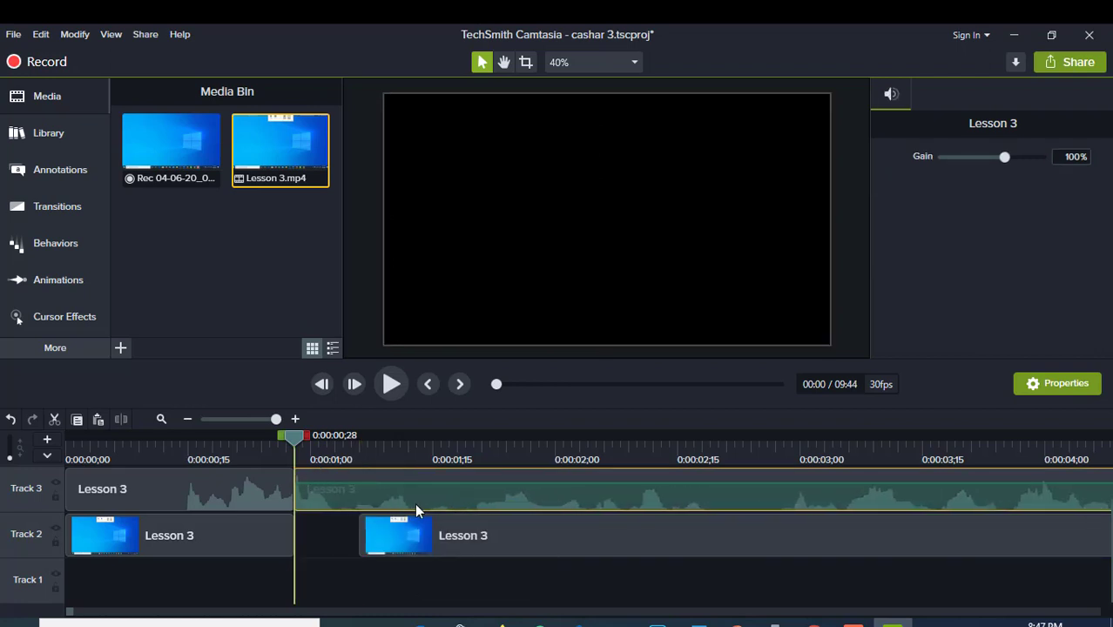
{"action": "left_click_drag", "start_coordinate": [561, 549], "coordinate": [421, 539]}
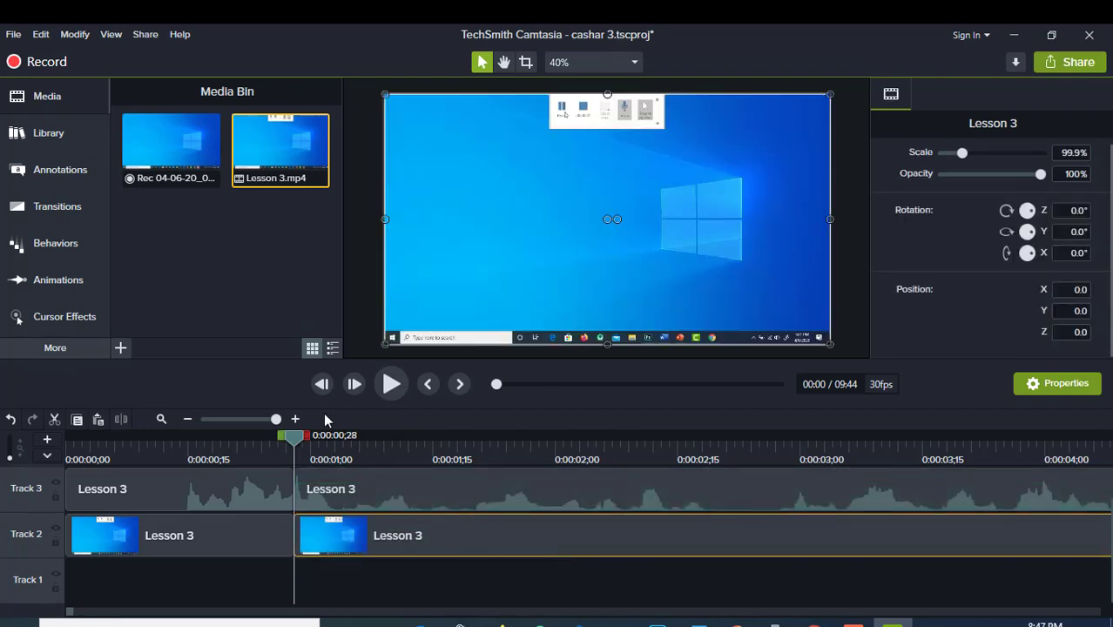
Step: Split the second Lesson 3 audio and video pieces at 0:00:01;21
{"action": "left_click", "coordinate": [490, 445]}
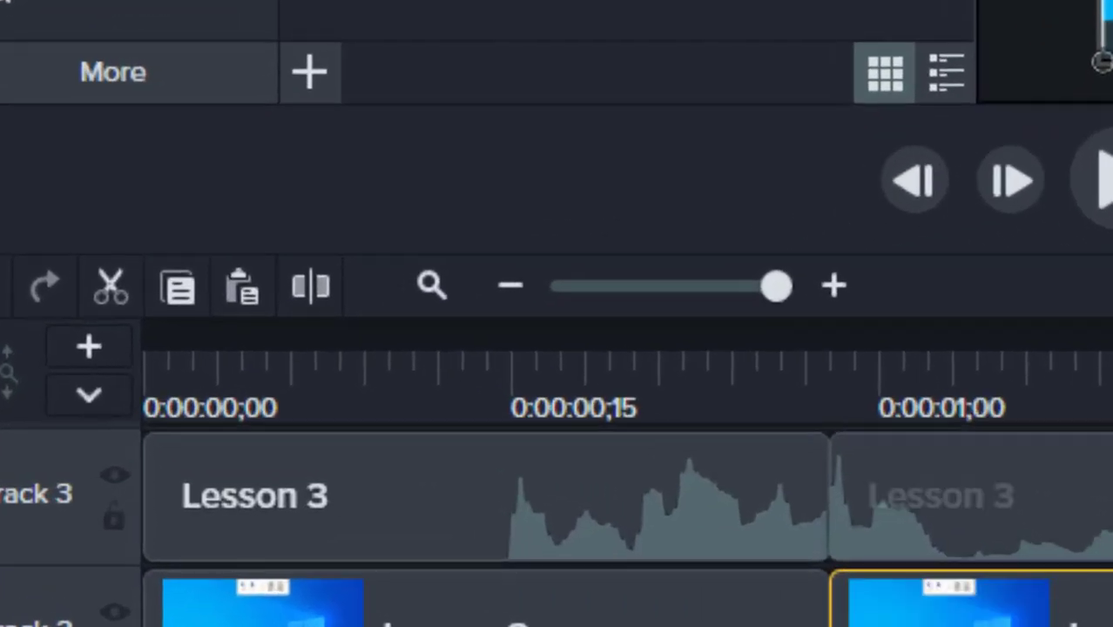
{"action": "left_click", "coordinate": [958, 523]}
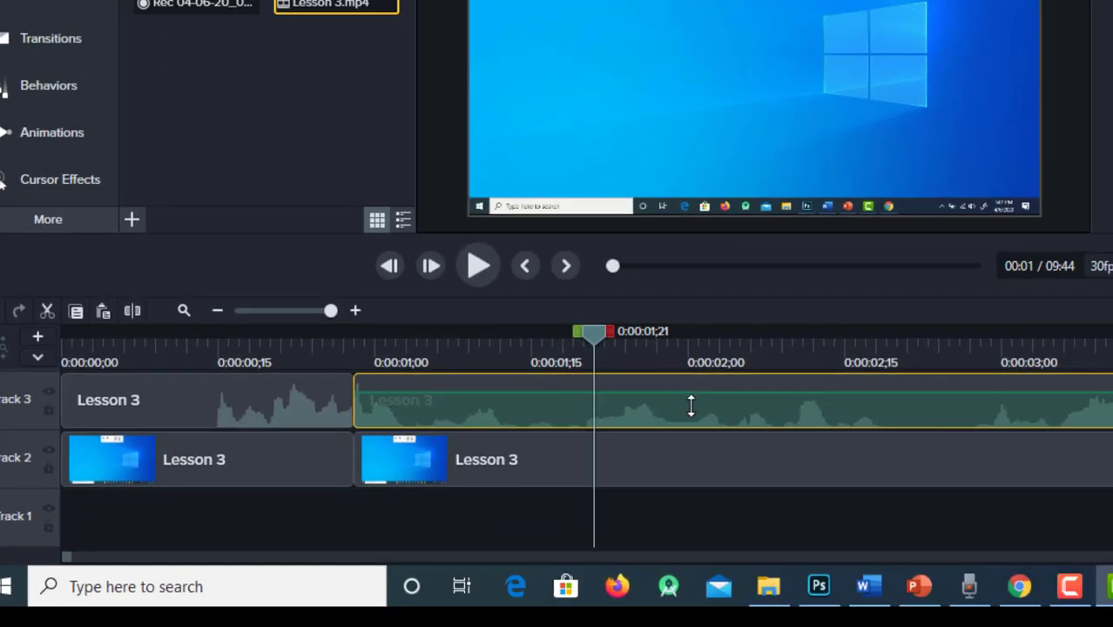
{"action": "left_click", "coordinate": [716, 466], "text": "ctrl"}
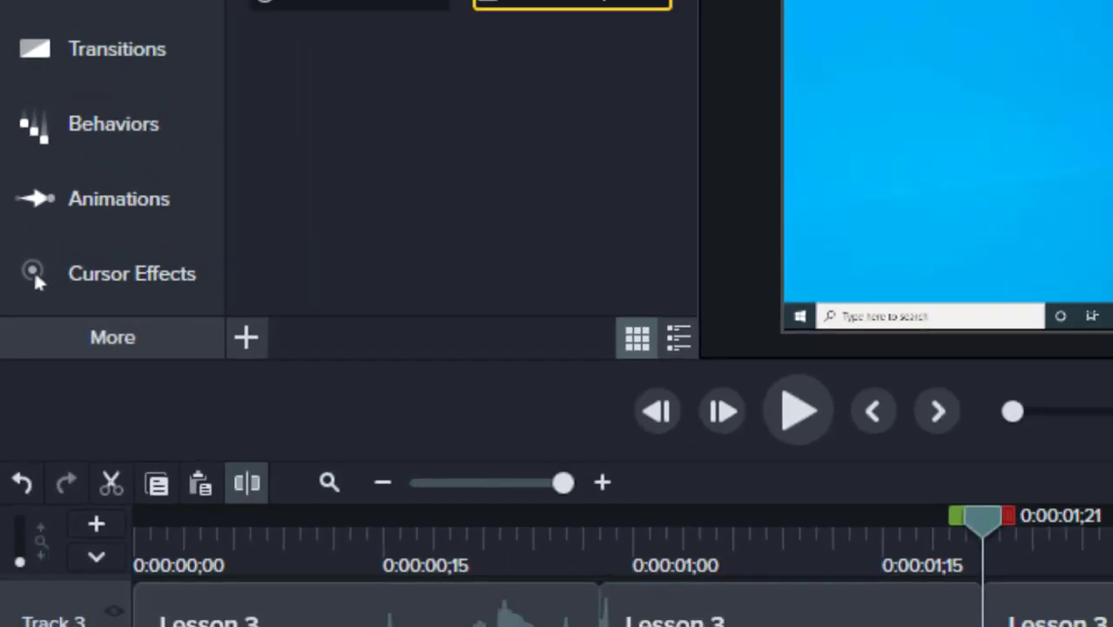
Step: Cut the middle Lesson 3 audio and video pieces from Tracks 3 and 2, and undo both cuts
{"action": "left_click", "coordinate": [445, 485]}
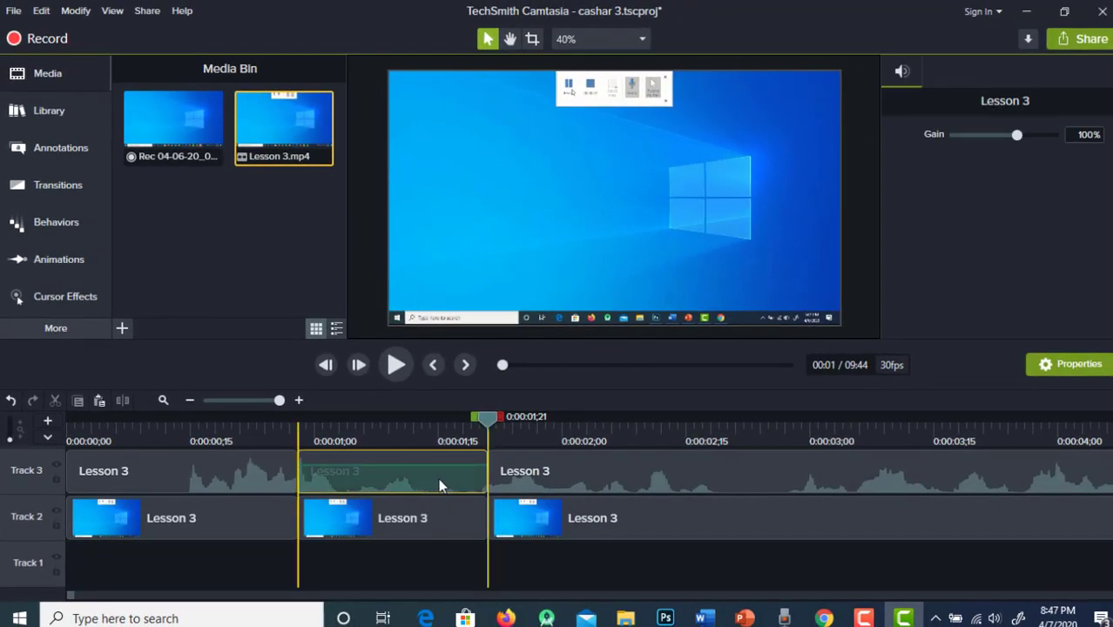
{"action": "left_click", "coordinate": [410, 525]}
{"action": "left_click", "coordinate": [397, 462]}
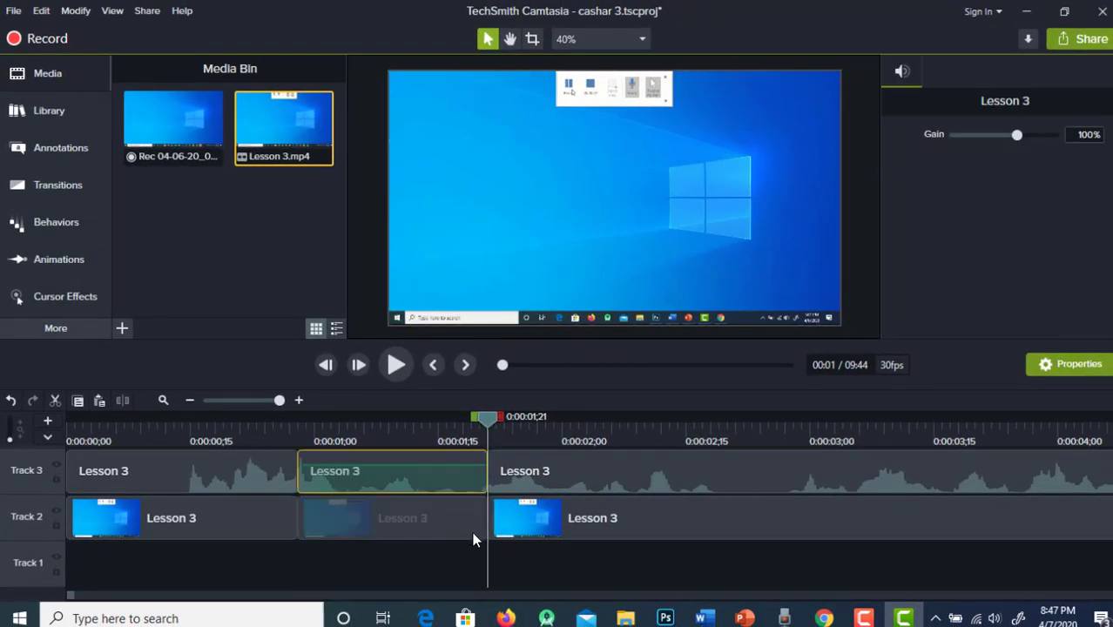
{"action": "left_click", "coordinate": [442, 516], "text": "ctrl"}
{"action": "right_click", "coordinate": [440, 520]}
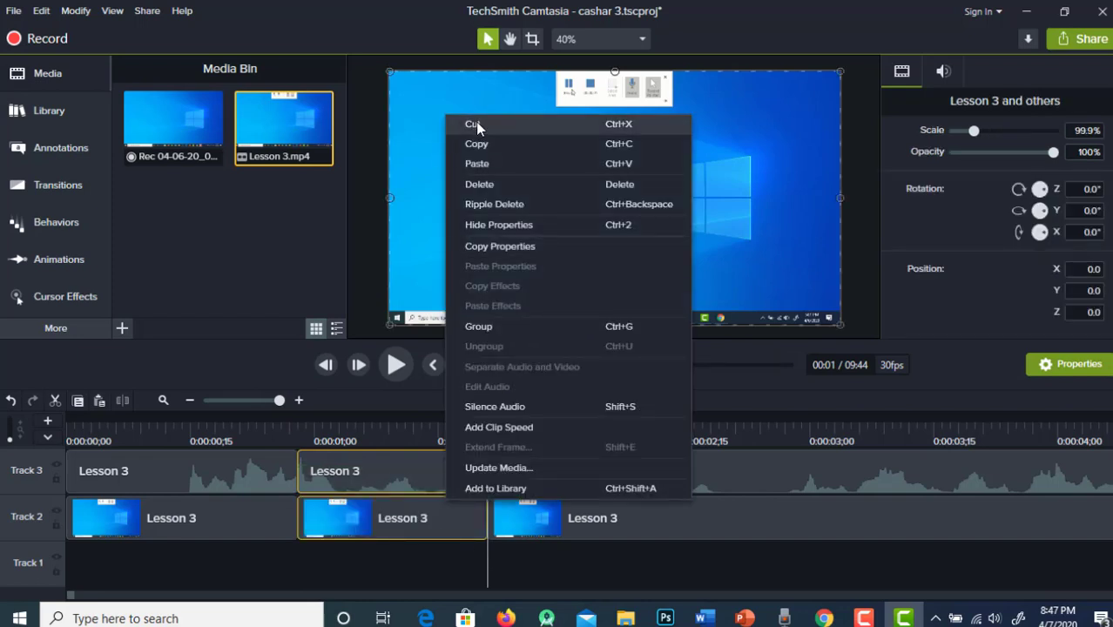
{"action": "left_click", "coordinate": [413, 464]}
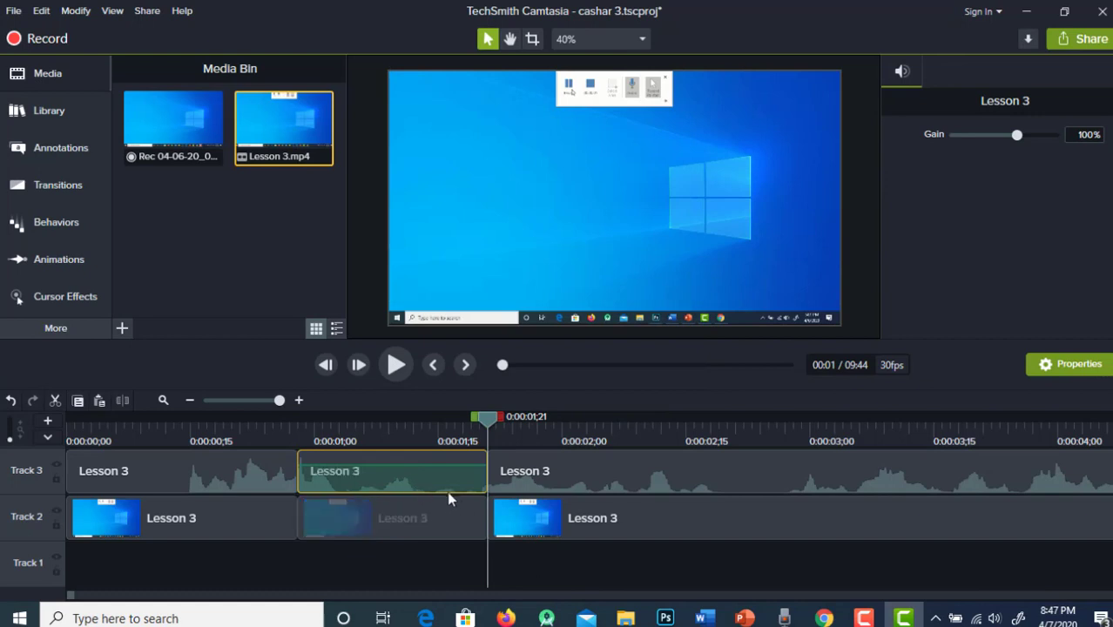
{"action": "key", "text": "ctrl+x"}
{"action": "left_click", "coordinate": [440, 520]}
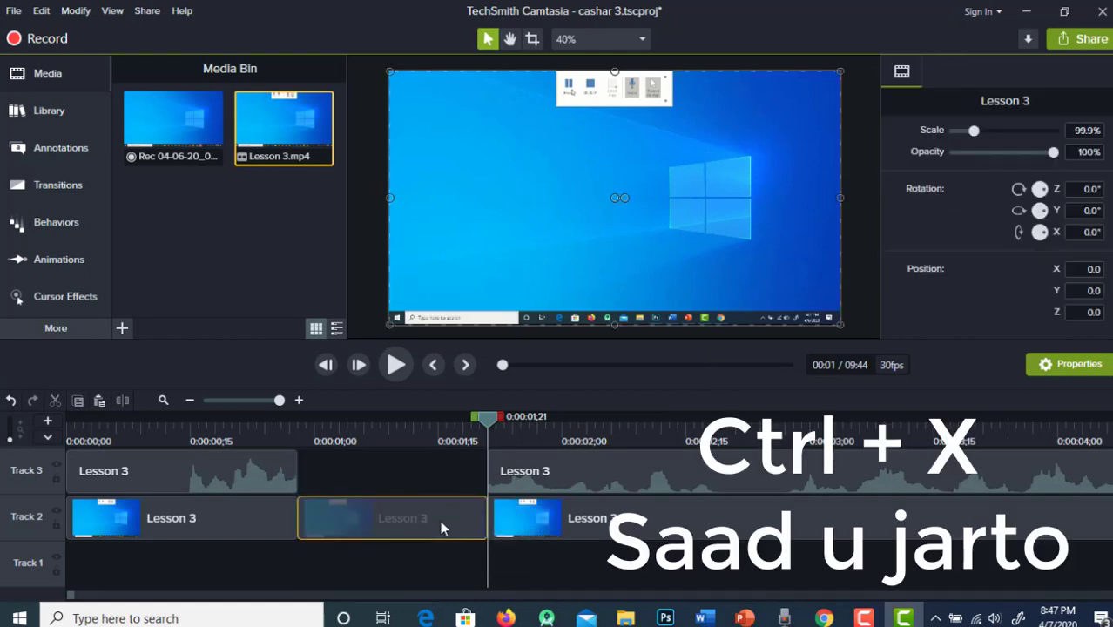
{"action": "key", "text": "ctrl+x"}
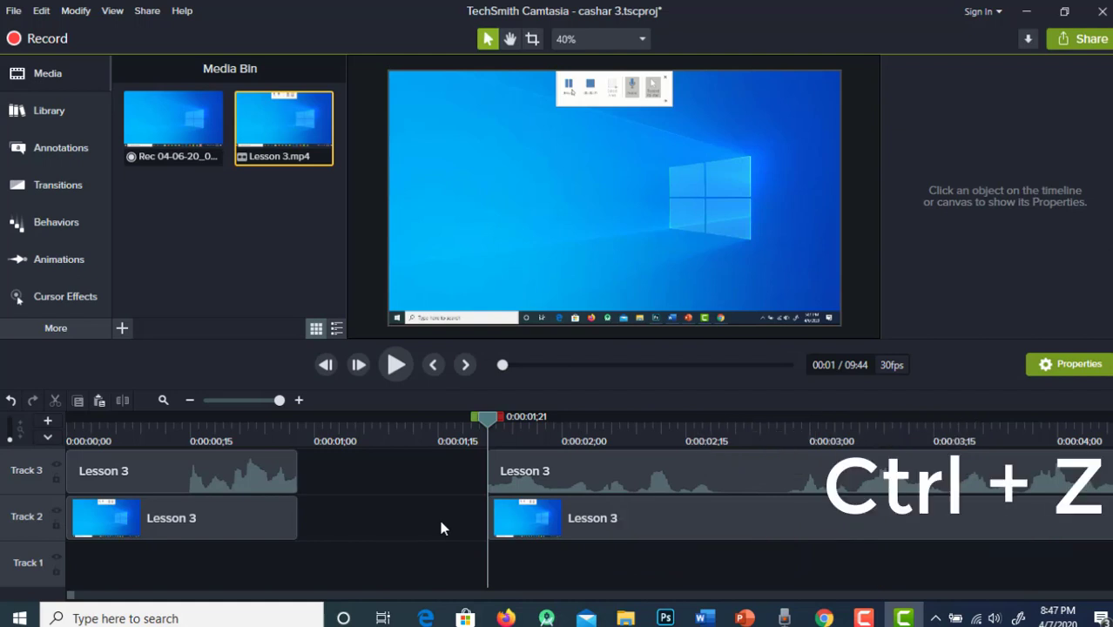
{"action": "key", "text": "ctrl+z"}
{"action": "key", "text": "ctrl+z"}
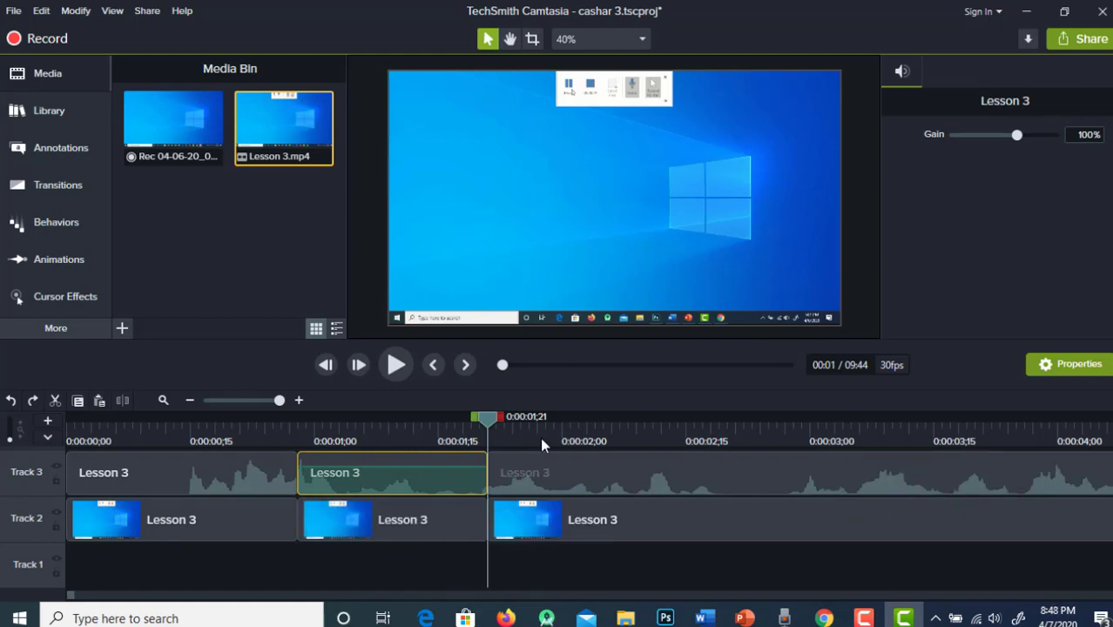
Step: Select all the split Lesson 3 audio and video pieces on Tracks 3 and 2 and delete them together
{"action": "left_click", "coordinate": [638, 488], "text": "ctrl"}
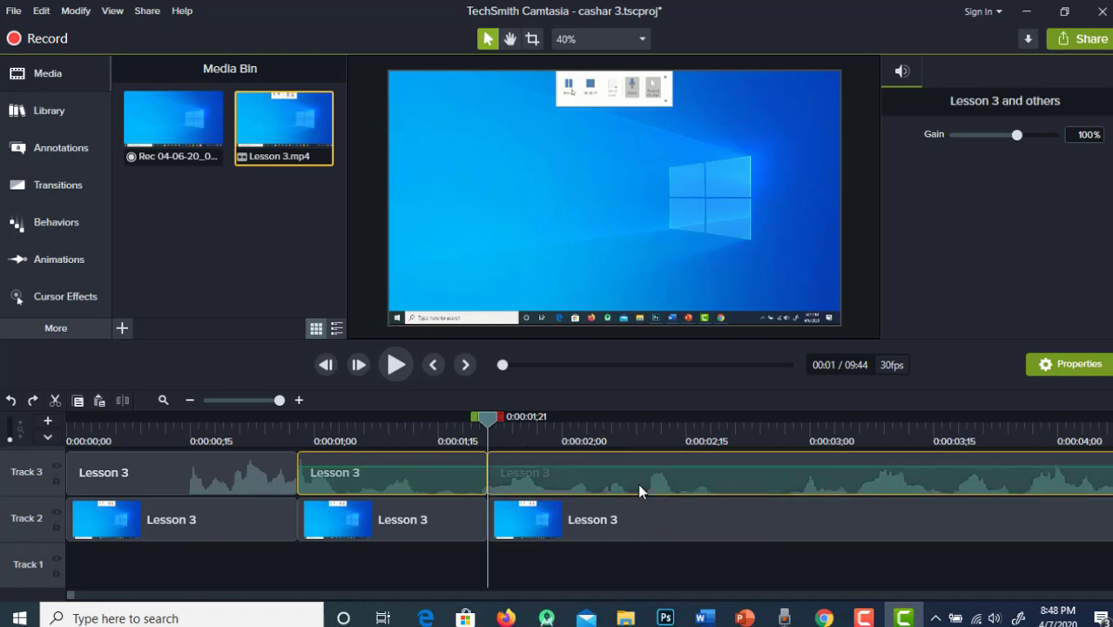
{"action": "left_click", "coordinate": [240, 471], "text": "ctrl"}
{"action": "left_click", "coordinate": [241, 514], "text": "ctrl"}
{"action": "left_click", "coordinate": [396, 517], "text": "ctrl"}
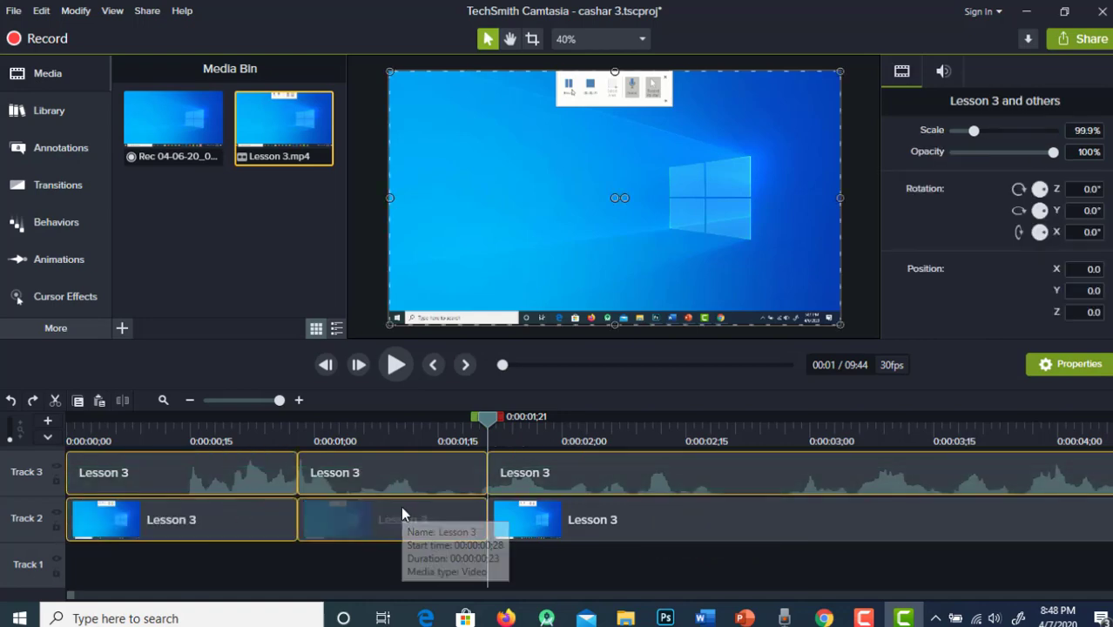
{"action": "left_click", "coordinate": [637, 529], "text": "ctrl"}
{"action": "right_click", "coordinate": [637, 534]}
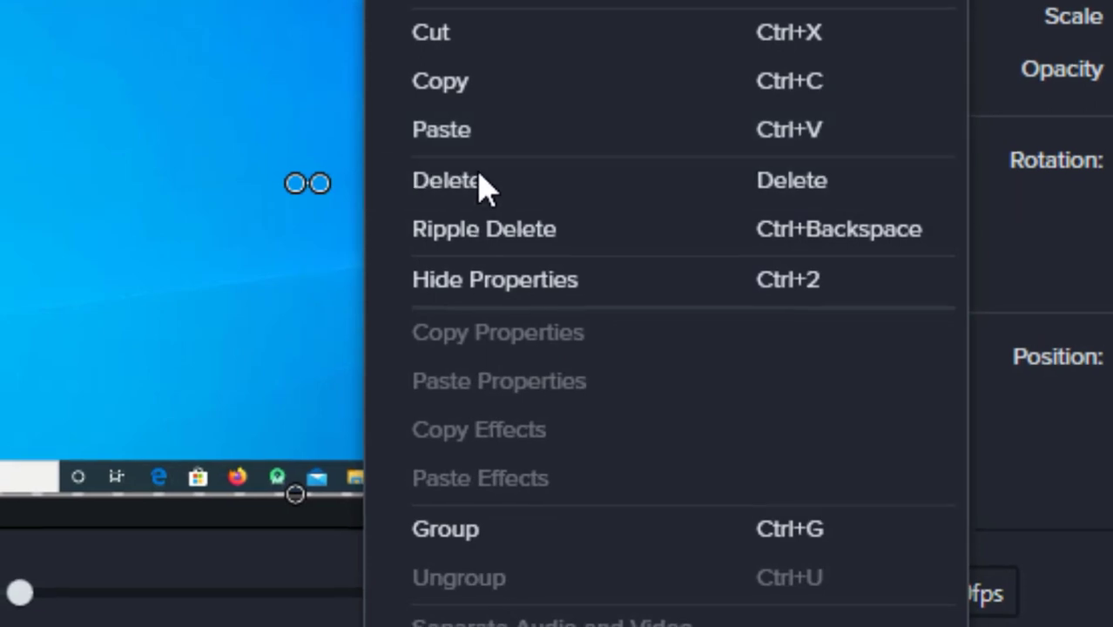
{"action": "left_click", "coordinate": [483, 183]}
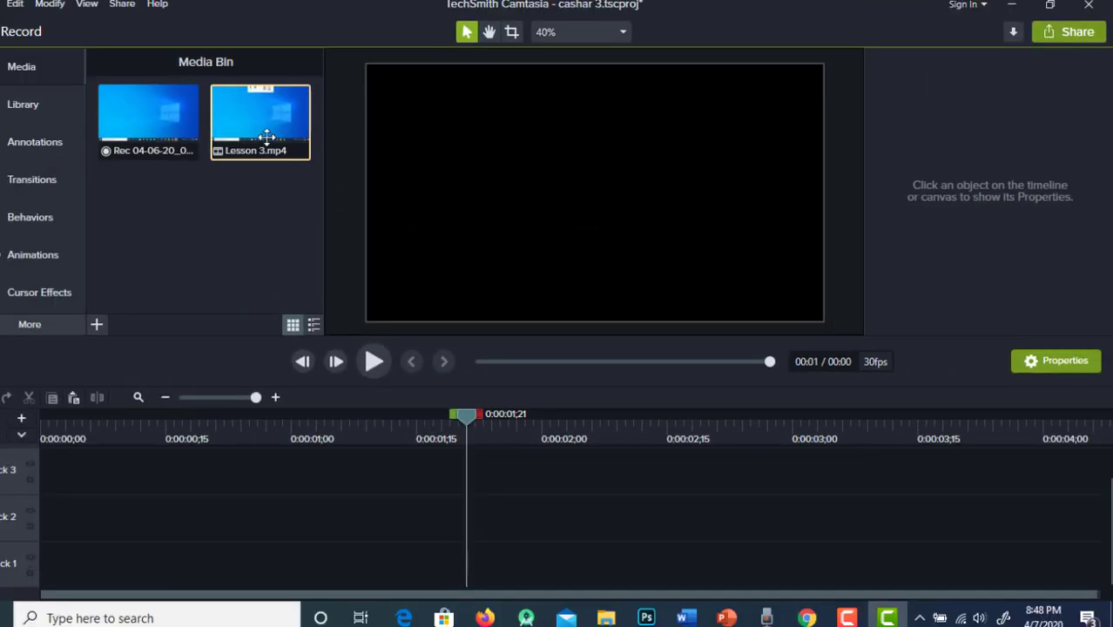
Step: Place Lesson 3.mp4 from the Media Bin at the start of Track 2 and move the playhead to 0:00:01;08
{"action": "left_click_drag", "start_coordinate": [267, 137], "coordinate": [46, 532]}
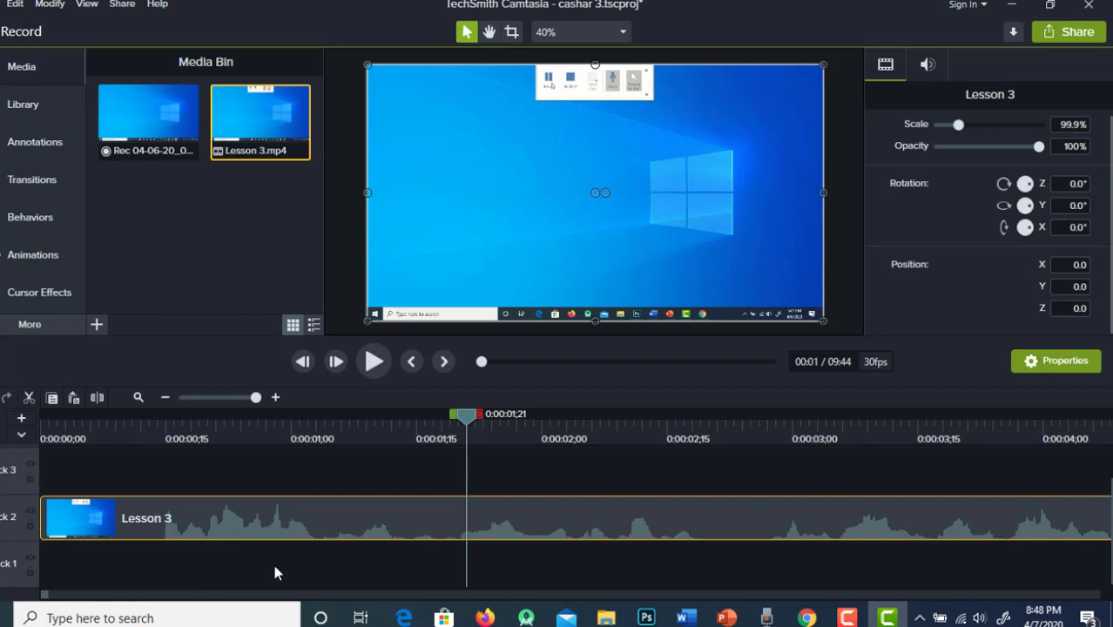
{"action": "left_click_drag", "start_coordinate": [467, 427], "coordinate": [357, 453]}
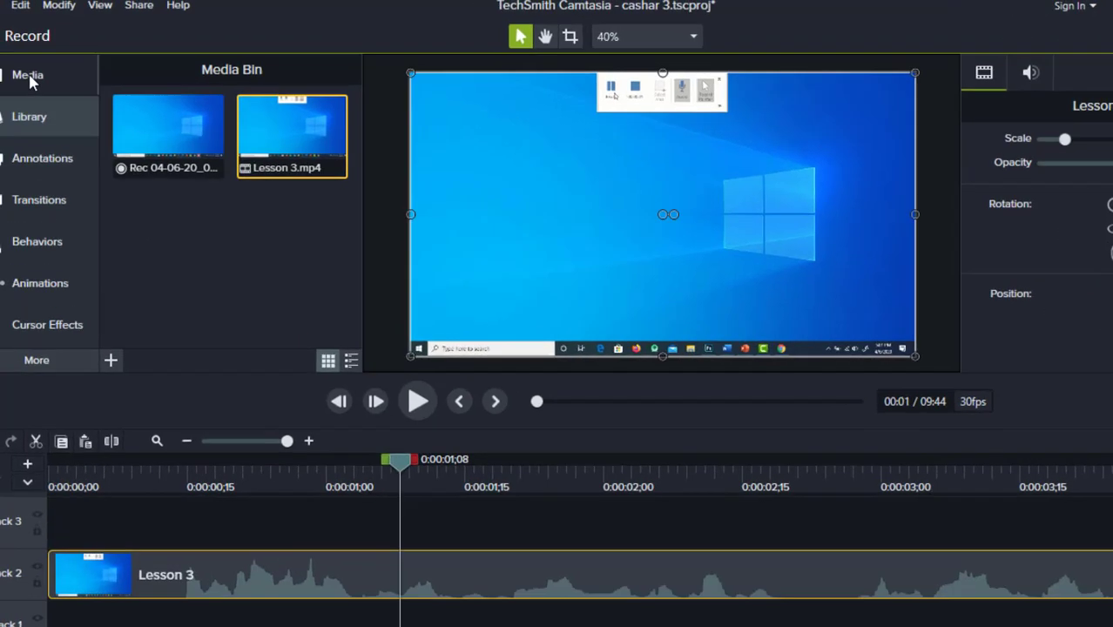
Step: Hide and show the Media Bin a few times, leaving it open
{"action": "left_click", "coordinate": [29, 70]}
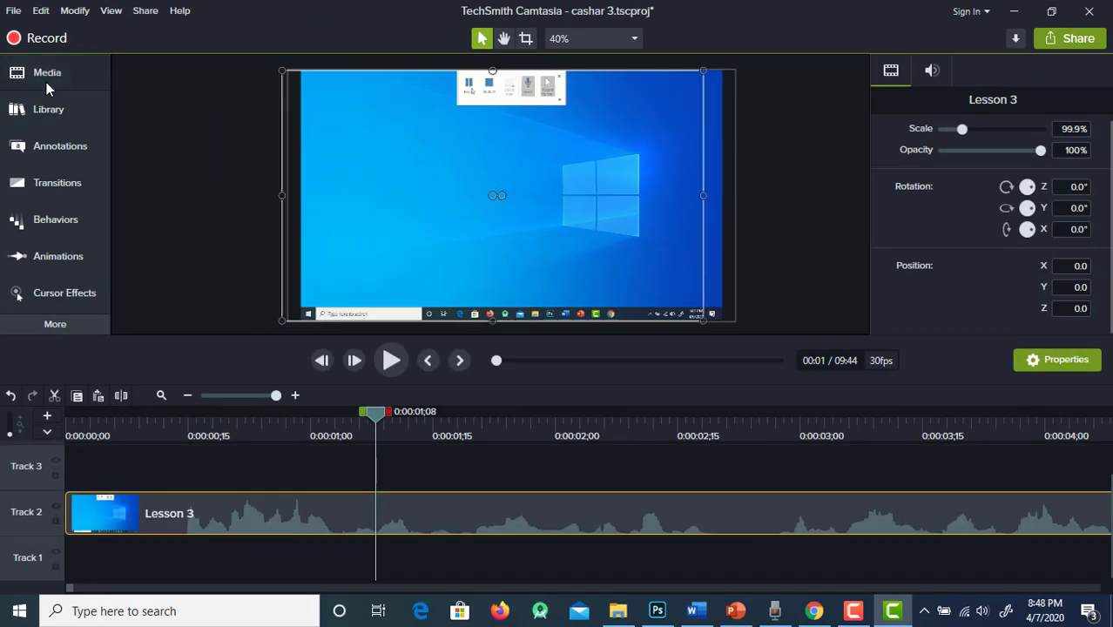
{"action": "left_click", "coordinate": [53, 91]}
{"action": "left_click", "coordinate": [52, 92]}
{"action": "left_click", "coordinate": [52, 92]}
{"action": "left_click", "coordinate": [46, 82]}
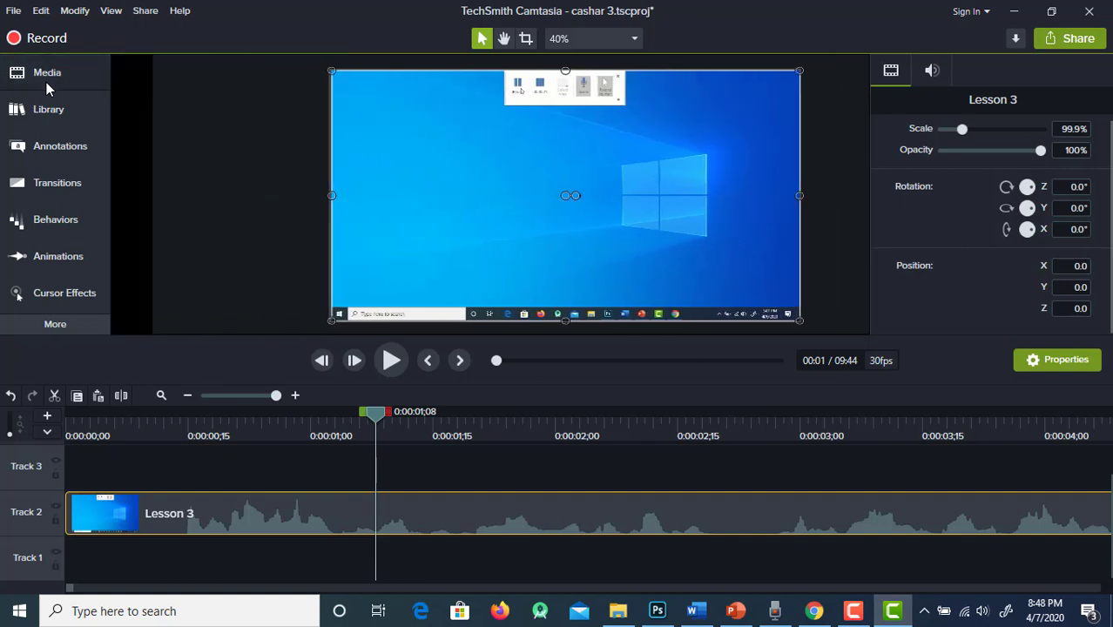
{"action": "left_click", "coordinate": [46, 82]}
{"action": "left_click_drag", "start_coordinate": [134, 207], "coordinate": [281, 153]}
{"action": "left_click", "coordinate": [281, 153]}
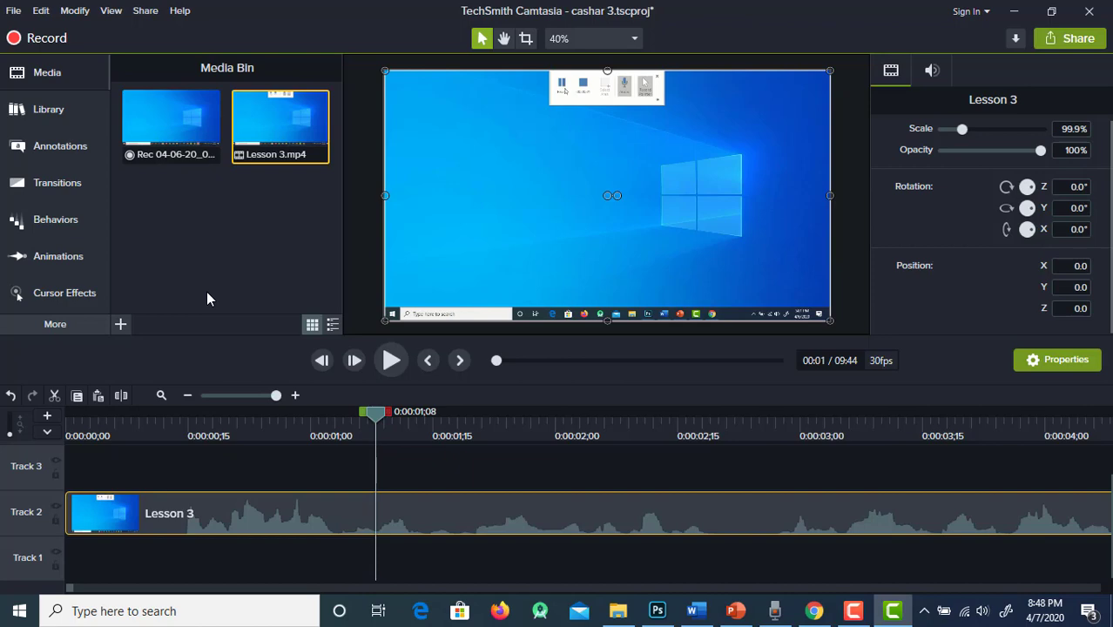
Step: Move the whole Lesson 3 clip along Track 2 so that it starts at about 0:02:00;00
{"action": "left_click", "coordinate": [188, 397]}
{"action": "left_click", "coordinate": [188, 396]}
{"action": "left_click", "coordinate": [188, 397]}
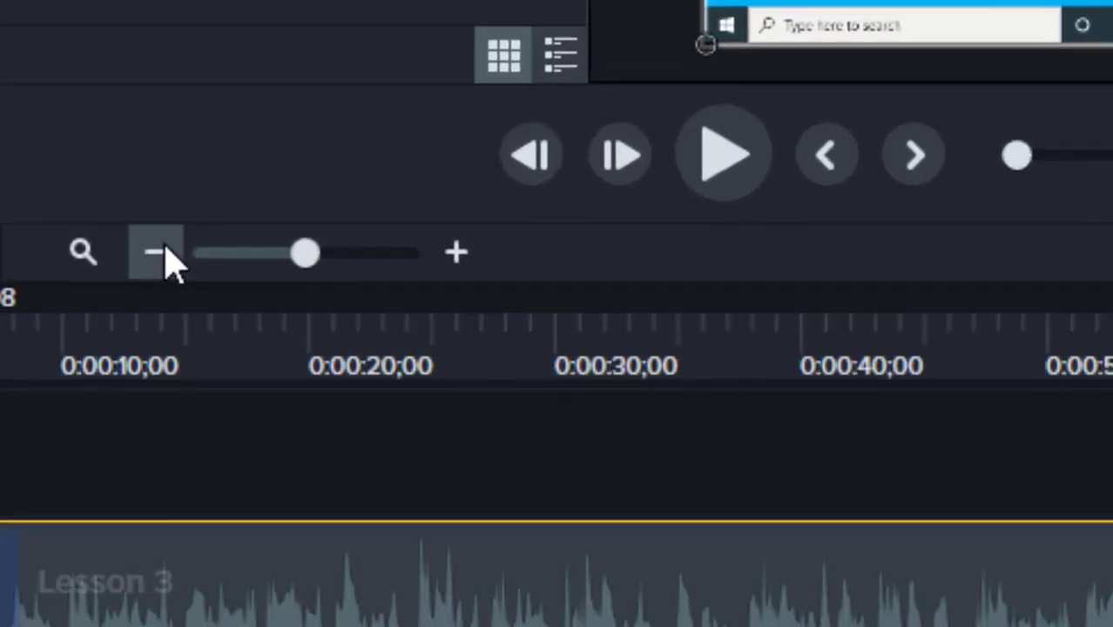
{"action": "left_click", "coordinate": [157, 253]}
{"action": "left_click", "coordinate": [156, 253]}
{"action": "left_click", "coordinate": [157, 252]}
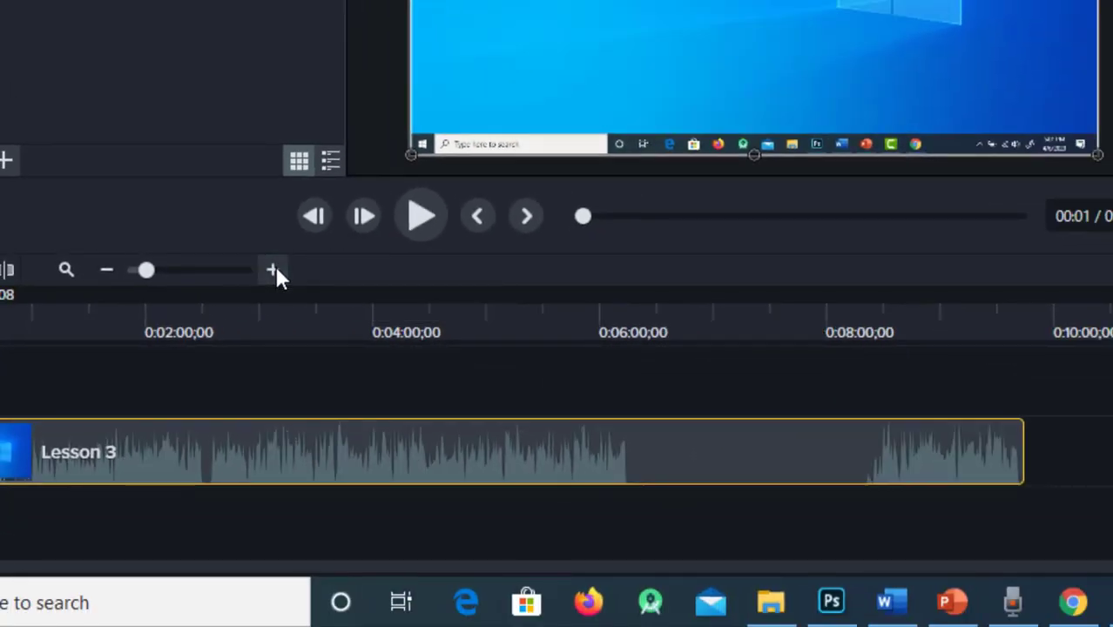
{"action": "left_click", "coordinate": [274, 270]}
{"action": "left_click", "coordinate": [273, 270]}
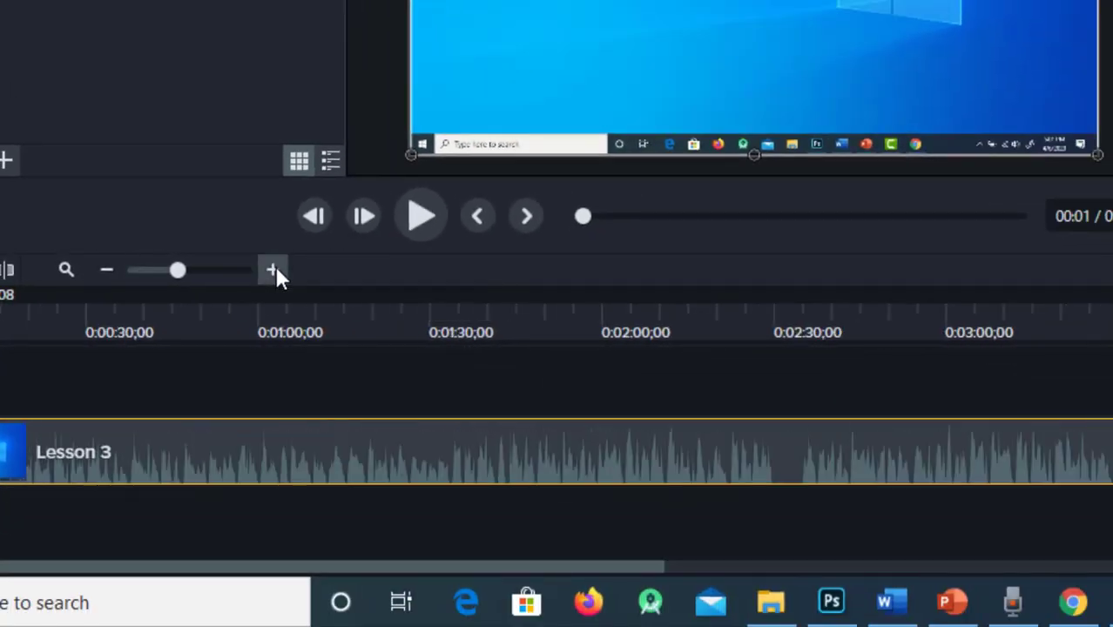
{"action": "left_click", "coordinate": [113, 273]}
{"action": "left_click", "coordinate": [113, 272]}
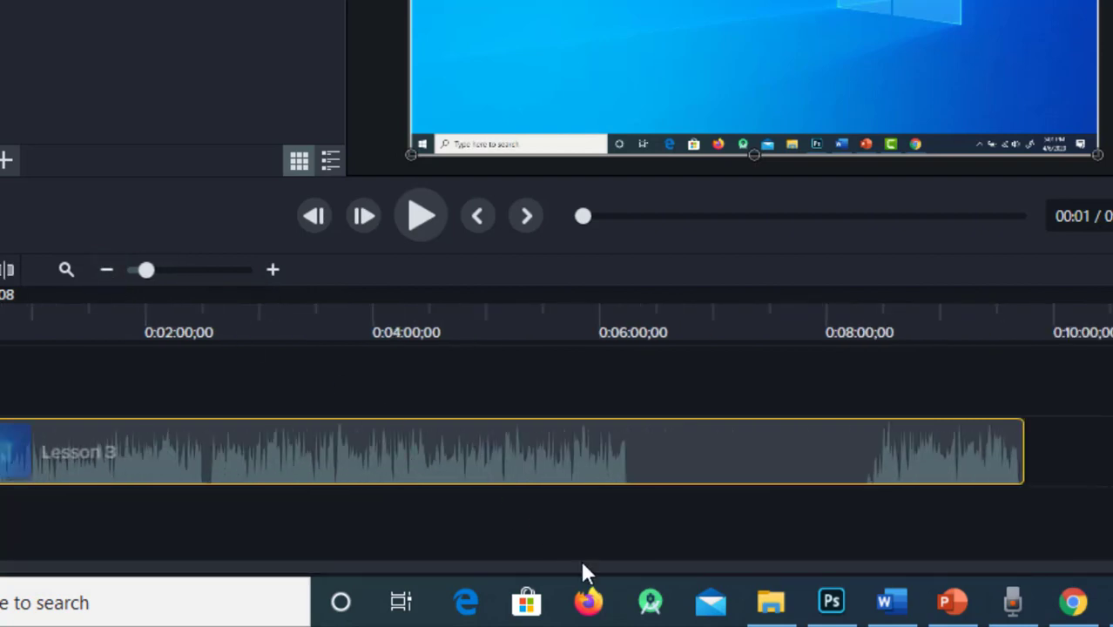
{"action": "mouse_move", "coordinate": [231, 480]}
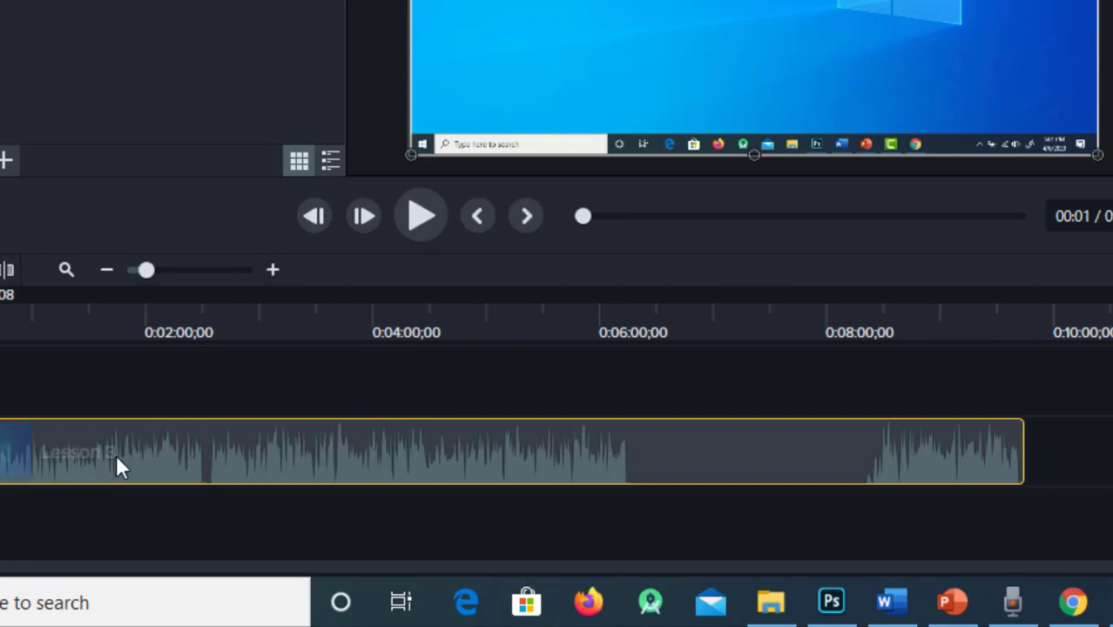
{"action": "left_click_drag", "start_coordinate": [212, 446], "coordinate": [427, 443]}
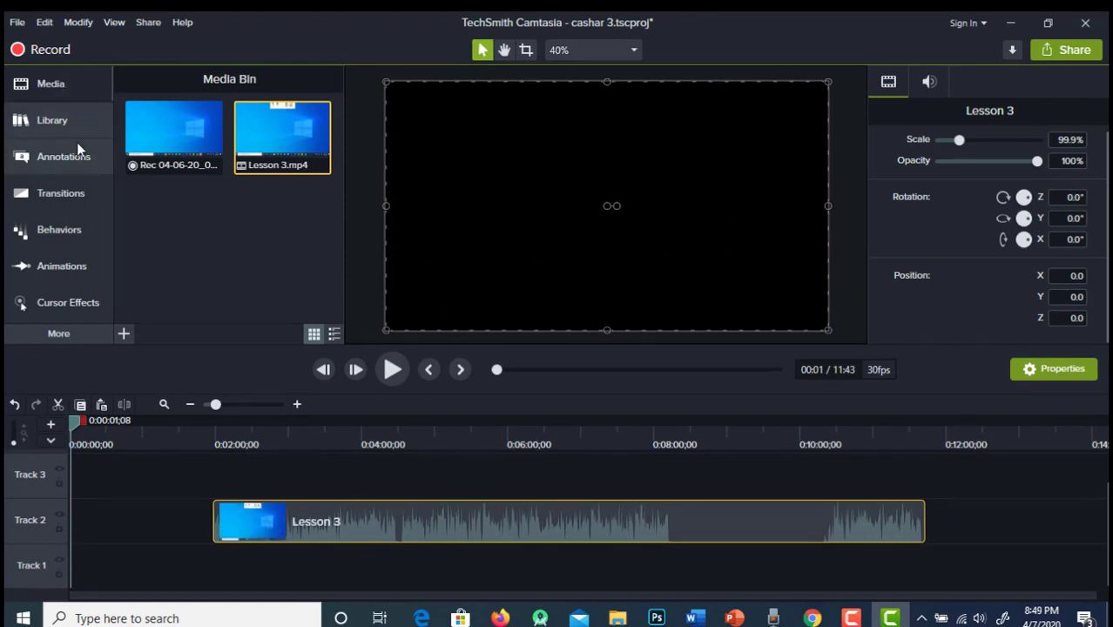
{"action": "left_click", "coordinate": [128, 332]}
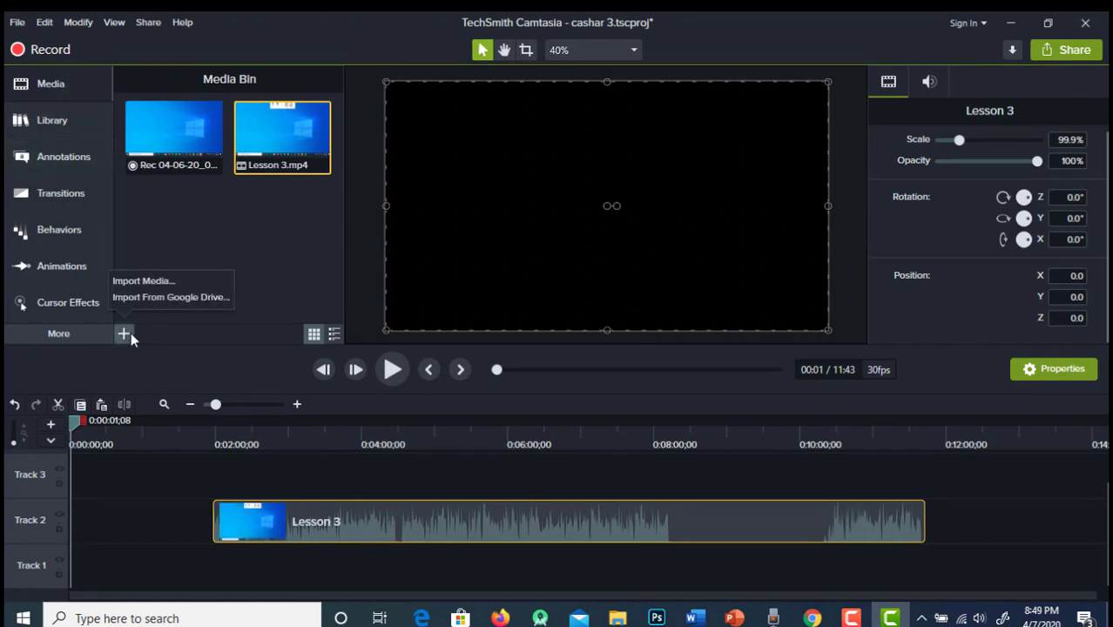
{"action": "left_click", "coordinate": [17, 22]}
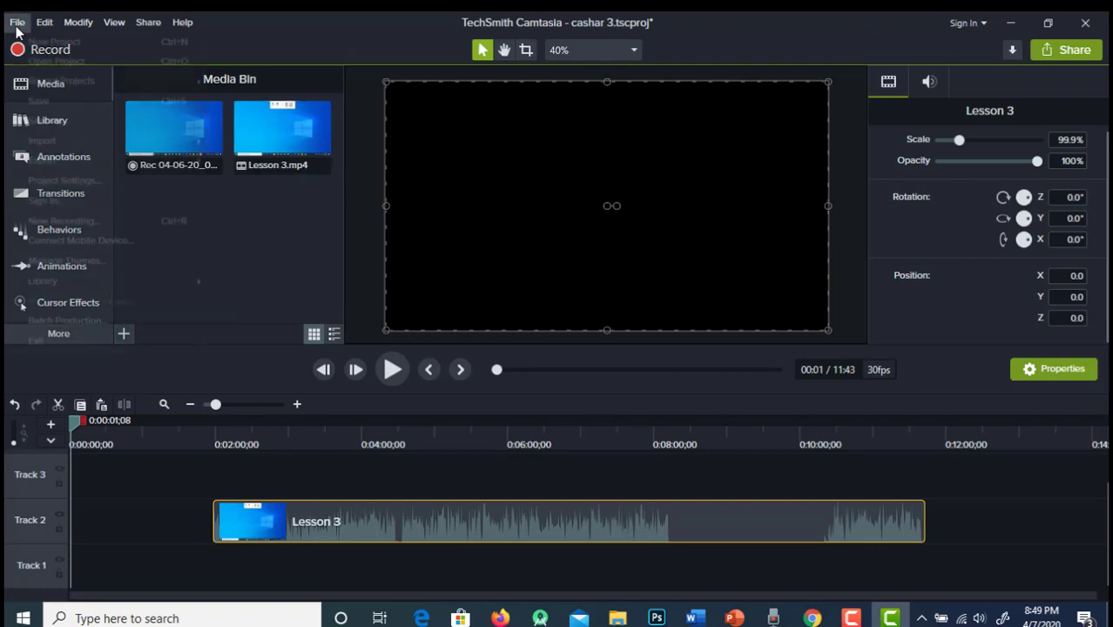
{"action": "left_click", "coordinate": [54, 62]}
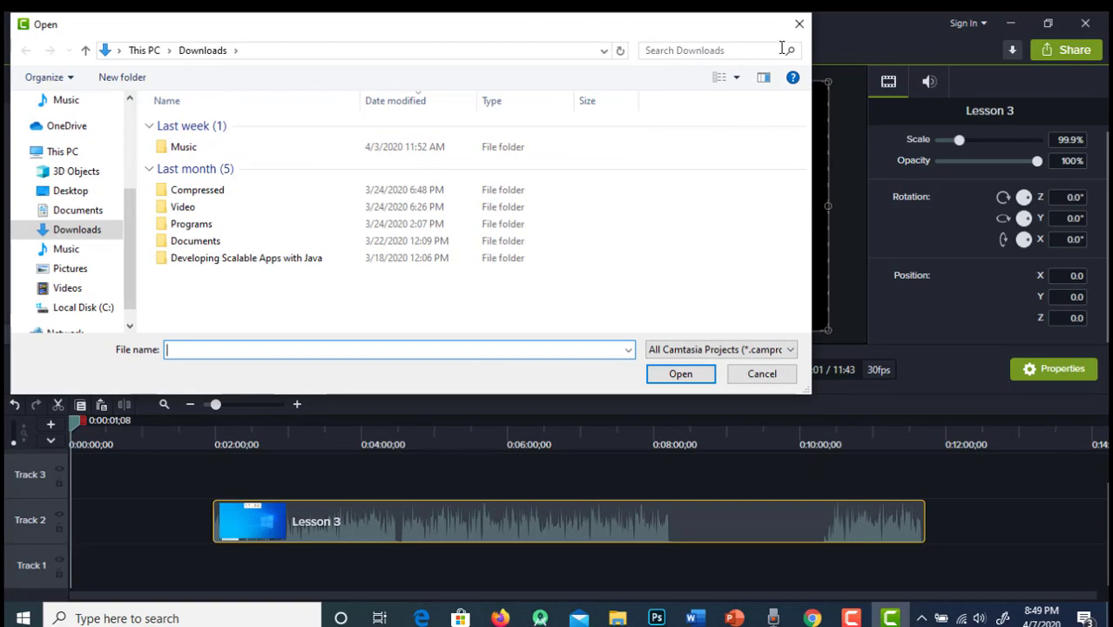
{"action": "left_click", "coordinate": [799, 24]}
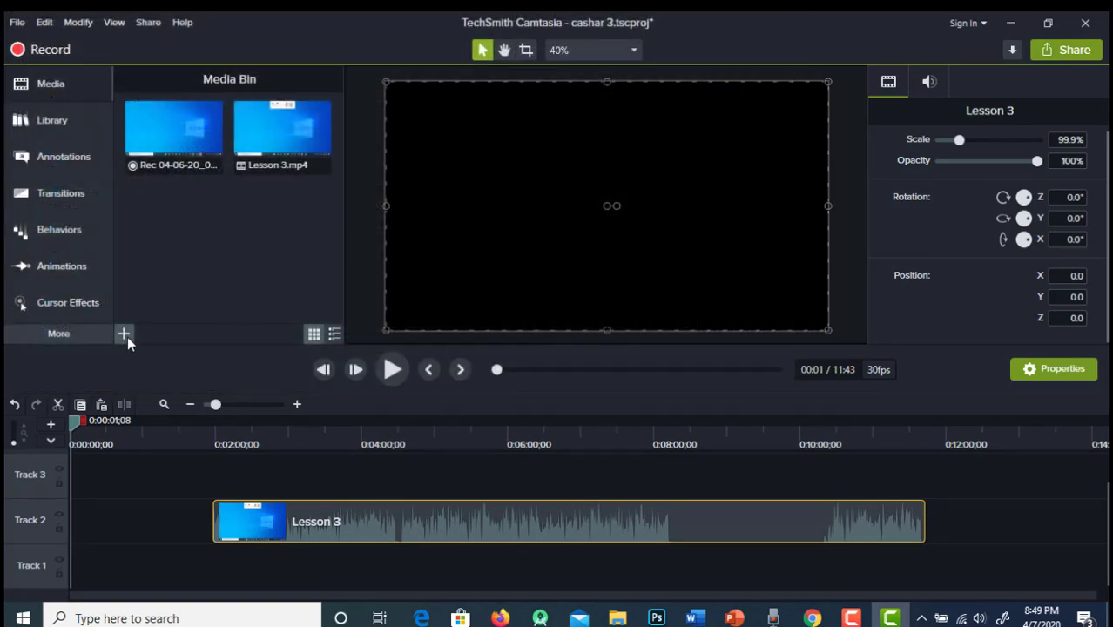
Step: Import the cam logo image from the Pictures folder into the Media Bin
{"action": "left_click", "coordinate": [124, 334]}
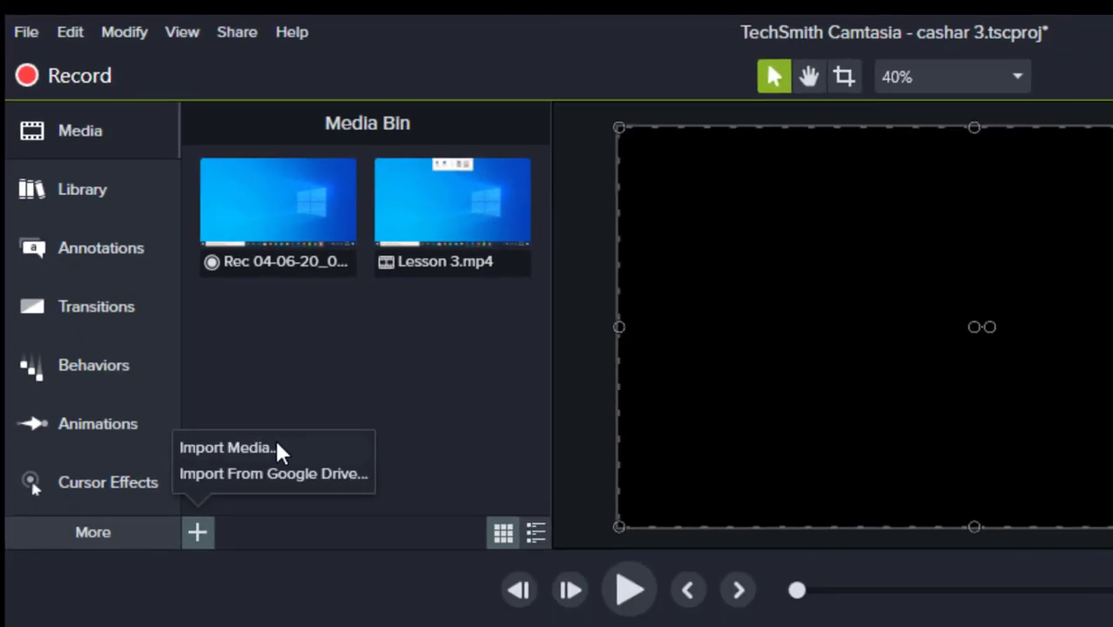
{"action": "left_click", "coordinate": [277, 443]}
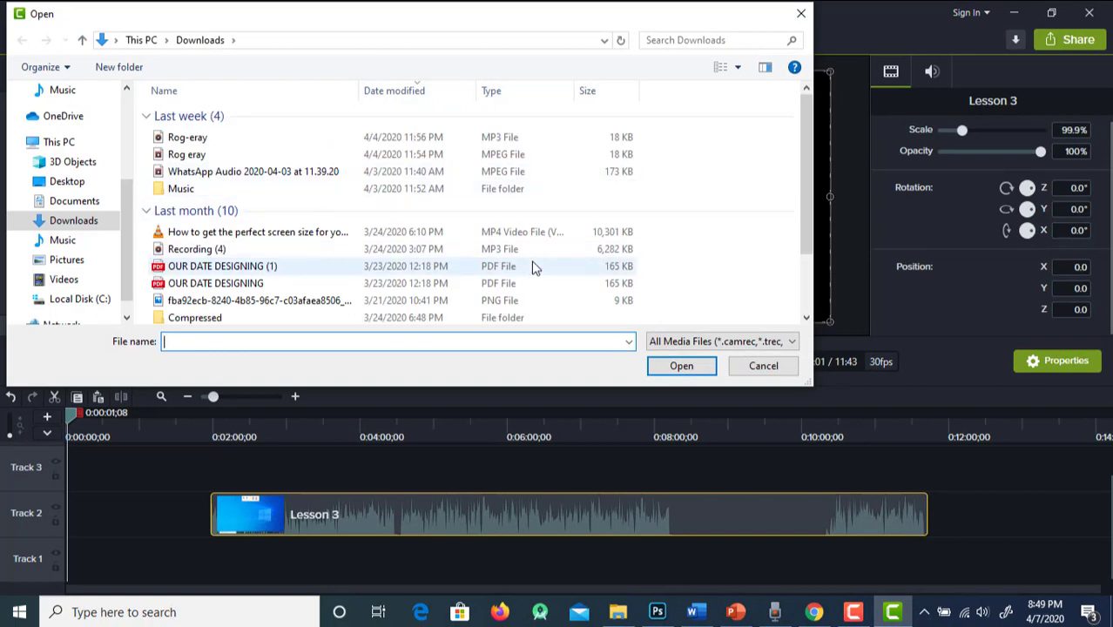
{"action": "mouse_move", "coordinate": [810, 171]}
{"action": "left_mouse_down"}
{"action": "mouse_move", "coordinate": [810, 227]}
{"action": "mouse_move", "coordinate": [811, 174]}
{"action": "left_mouse_up"}
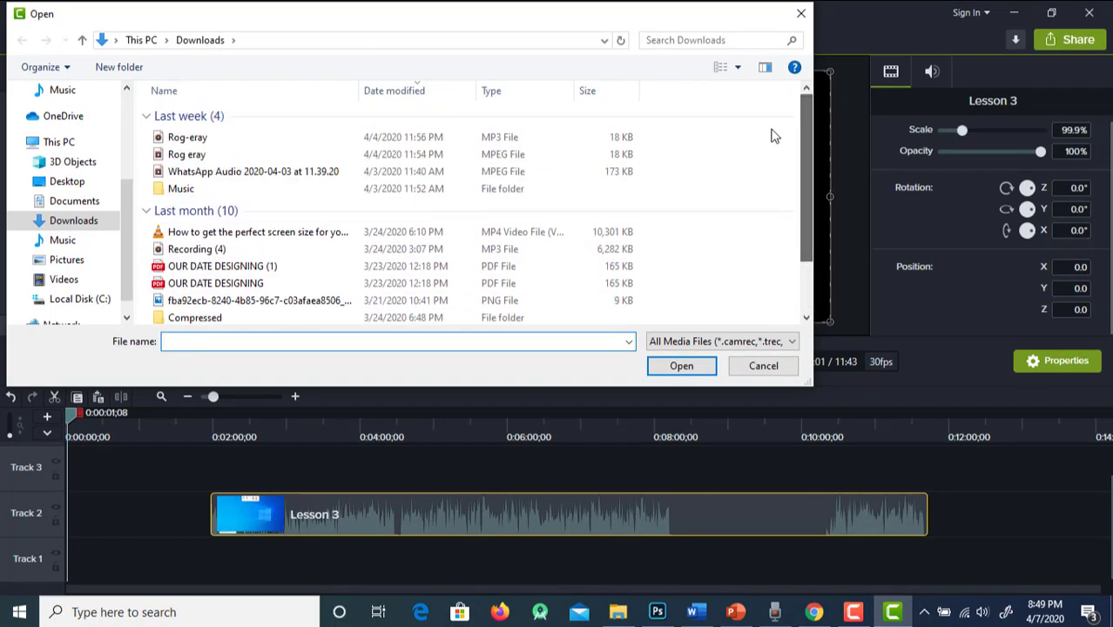
{"action": "left_click", "coordinate": [66, 259]}
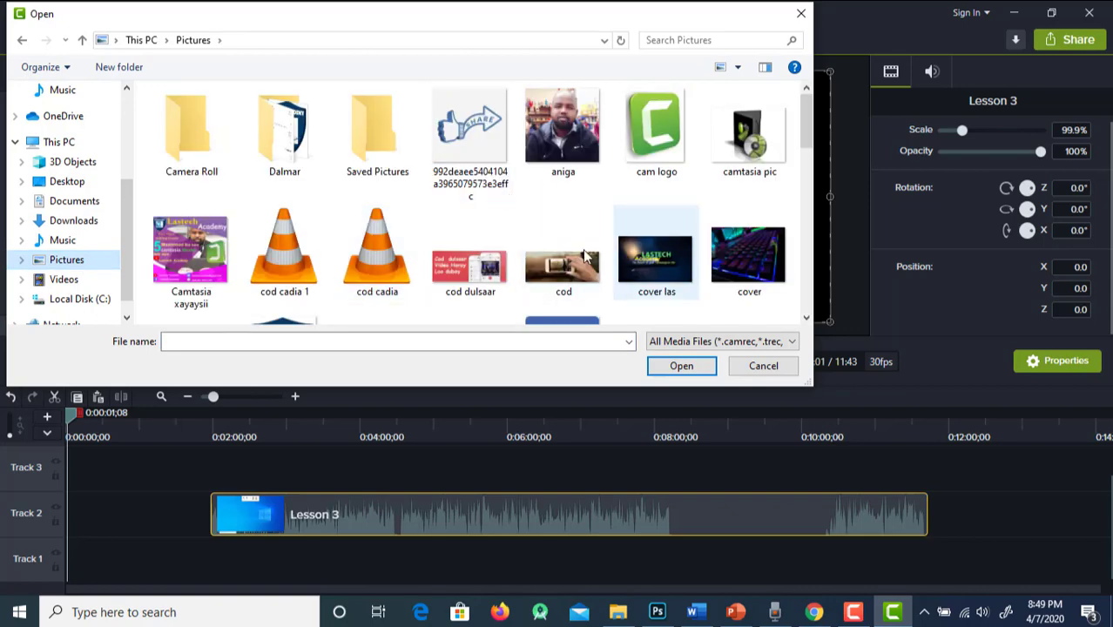
{"action": "double_click", "coordinate": [656, 130]}
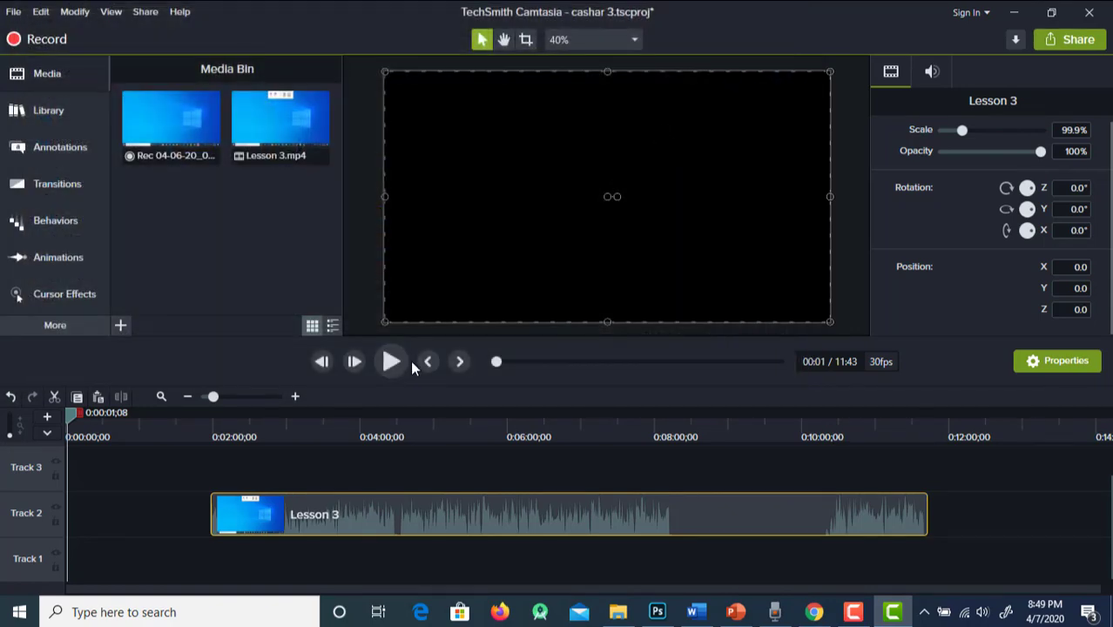
Step: Place the cam logo image on Track 2 directly before Lesson 3, extend its start earlier, and scrub the playhead across the join
{"action": "left_click_drag", "start_coordinate": [171, 206], "coordinate": [187, 475]}
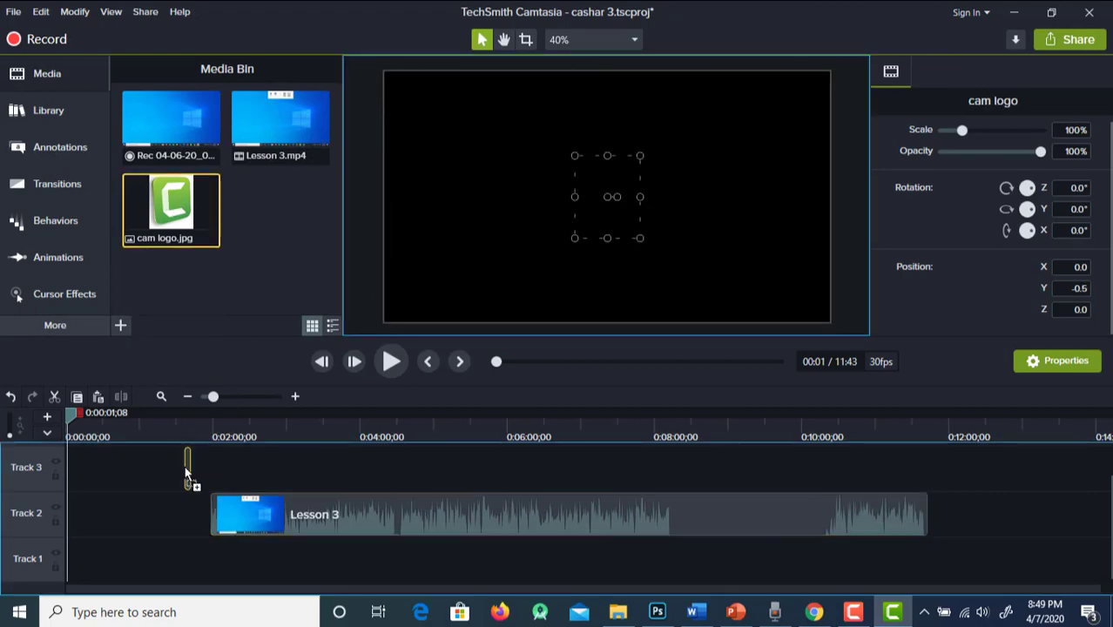
{"action": "left_click_drag", "start_coordinate": [198, 514], "coordinate": [205, 514]}
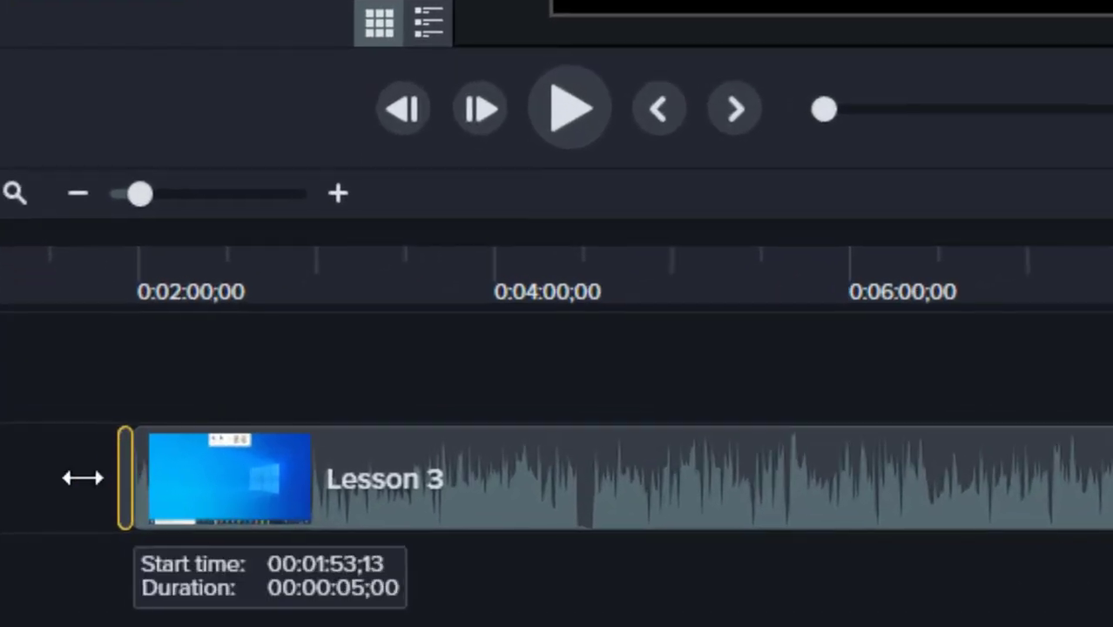
{"action": "left_click_drag", "start_coordinate": [83, 478], "coordinate": [117, 487]}
{"action": "left_click_drag", "start_coordinate": [210, 488], "coordinate": [164, 488]}
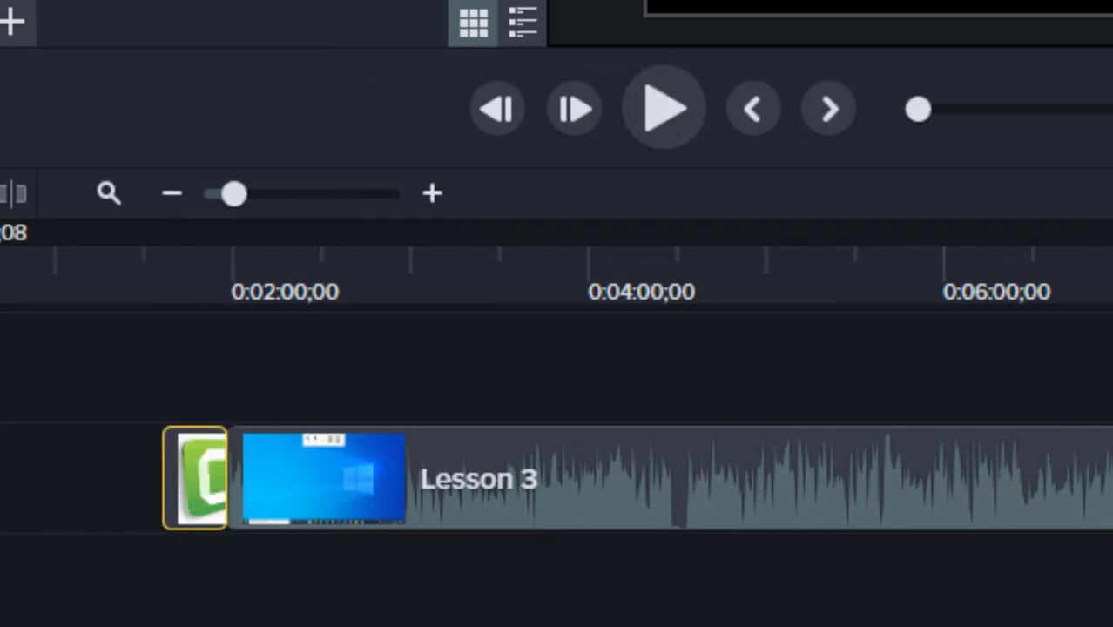
{"action": "left_click_drag", "start_coordinate": [5, 244], "coordinate": [239, 285]}
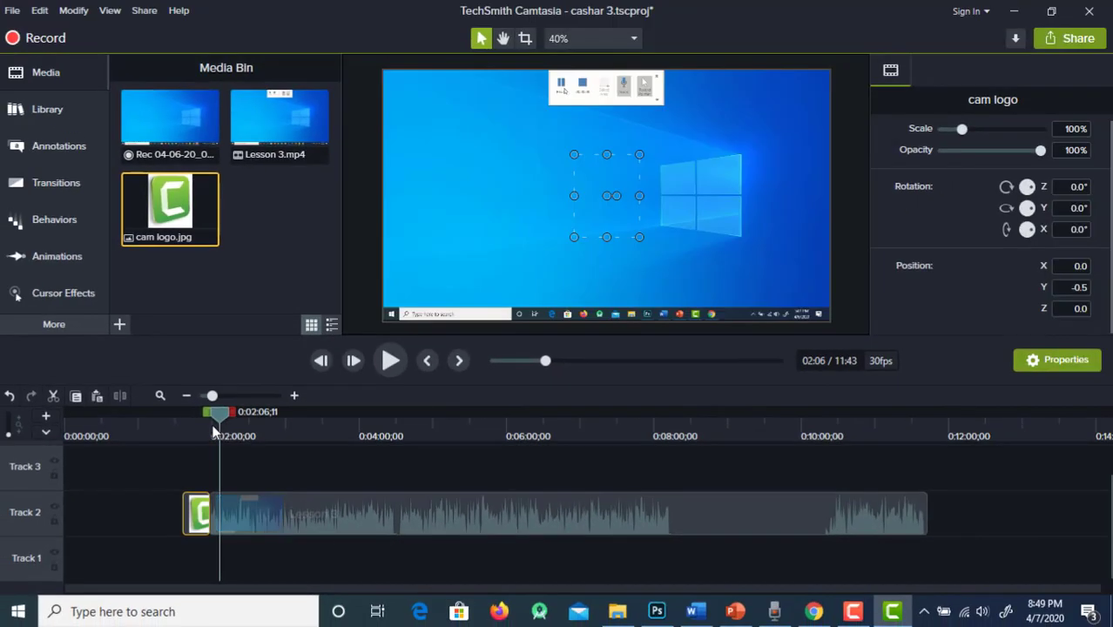
{"action": "left_click_drag", "start_coordinate": [216, 433], "coordinate": [169, 420]}
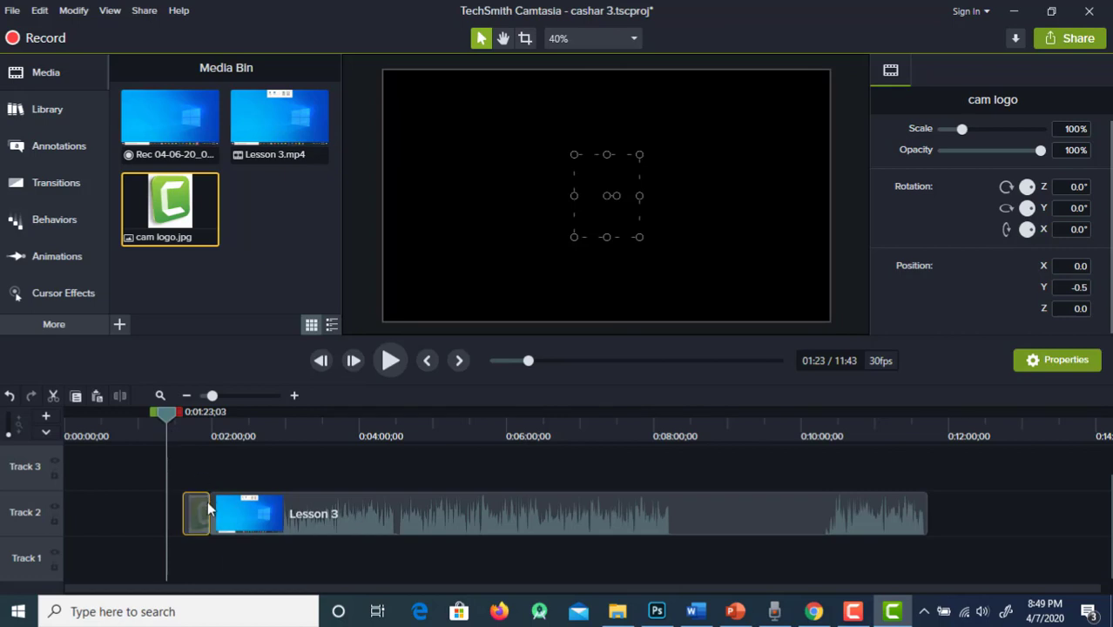
Step: Move cam logo to Track 3 above Lesson 3's start, try it at the clip's full length, and shorten it back to a brief piece
{"action": "left_click_drag", "start_coordinate": [206, 504], "coordinate": [927, 478]}
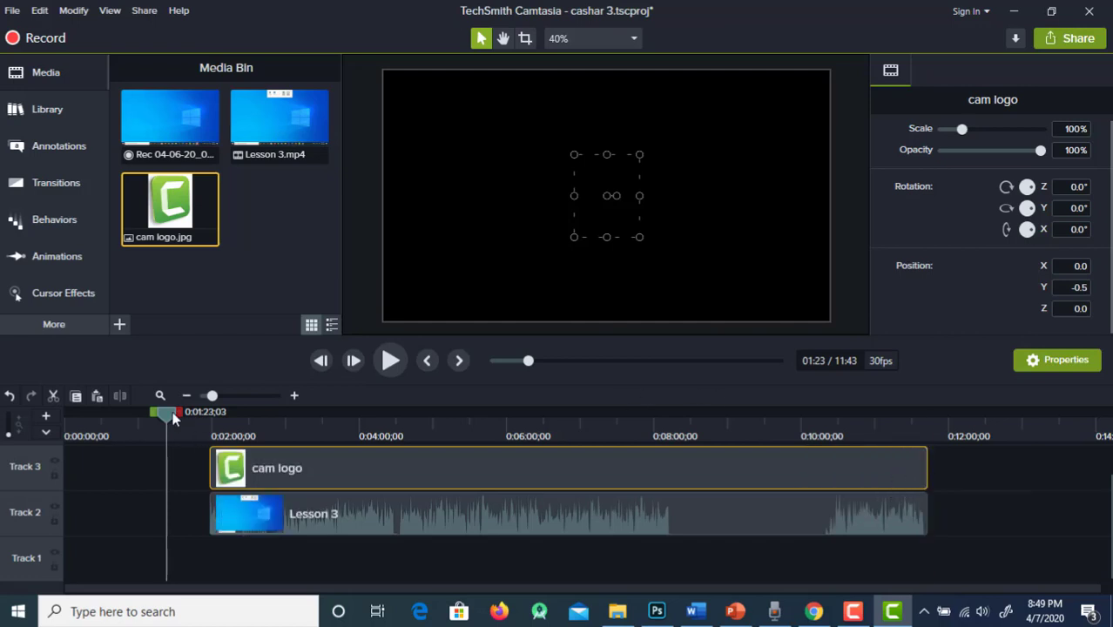
{"action": "left_click_drag", "start_coordinate": [167, 413], "coordinate": [228, 484]}
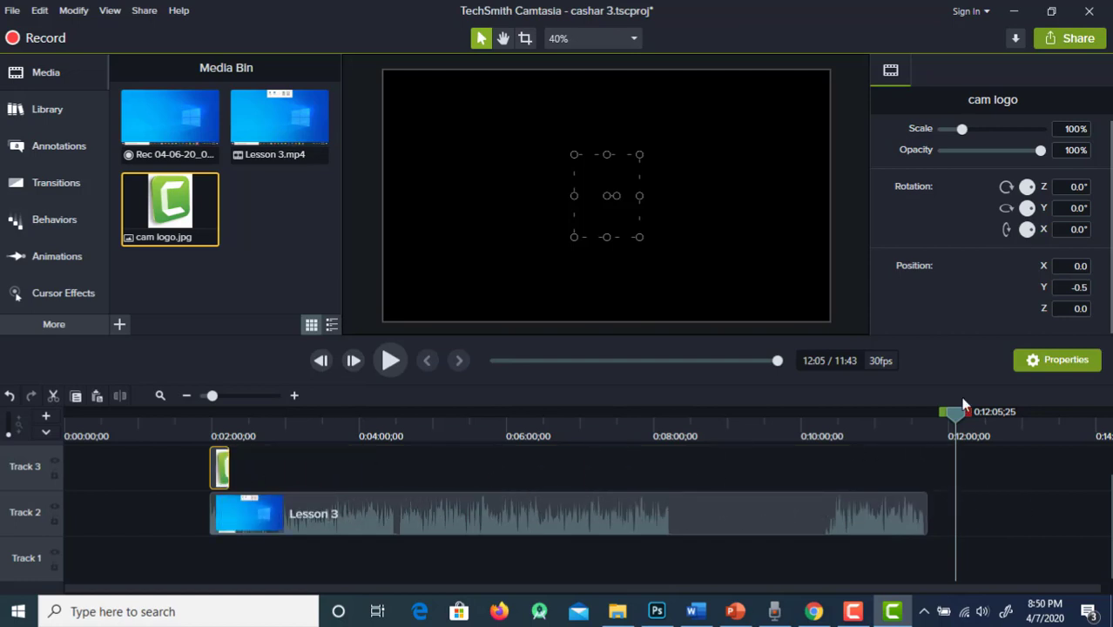
{"action": "left_click_drag", "start_coordinate": [957, 417], "coordinate": [407, 440]}
{"action": "left_click_drag", "start_coordinate": [272, 466], "coordinate": [242, 469]}
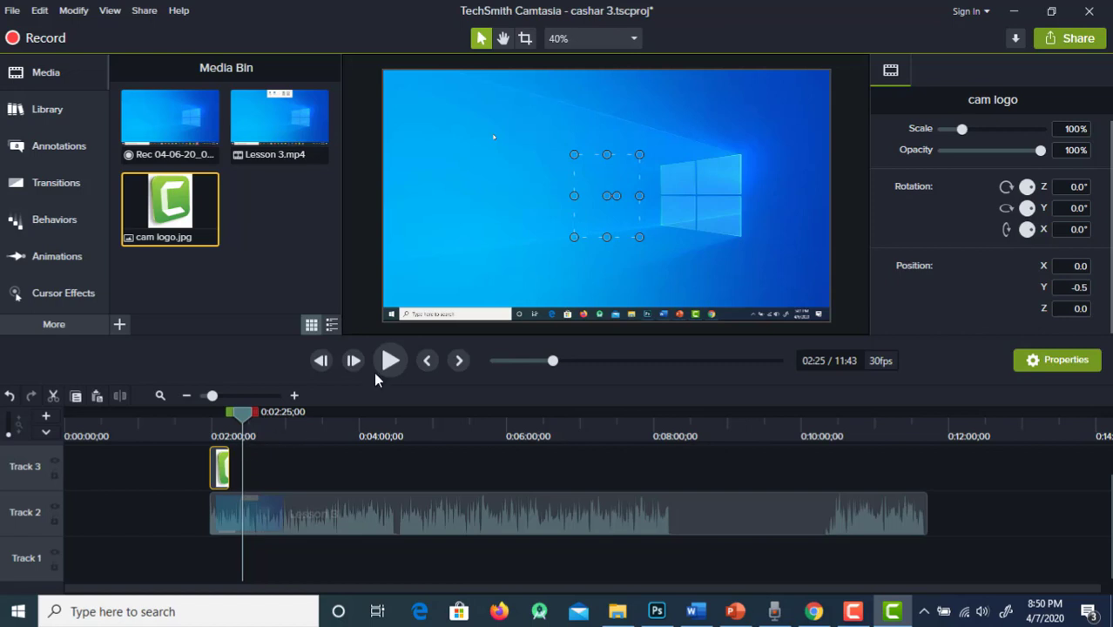
{"action": "scroll", "coordinate": [575, 512], "scroll_direction": "up", "scroll_amount": 1}
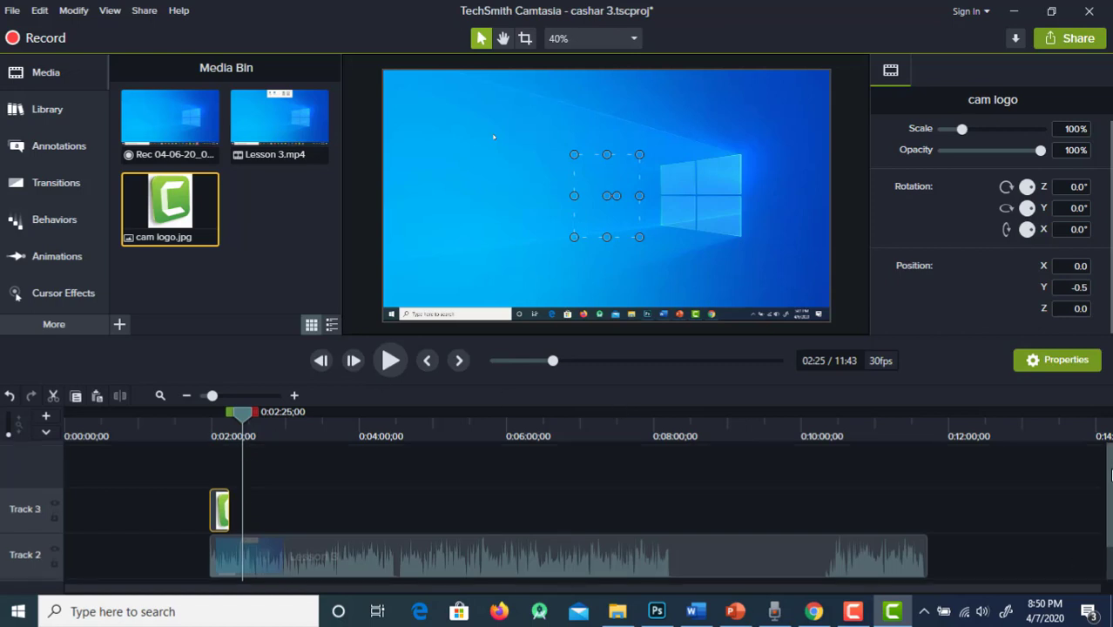
{"action": "left_click_drag", "start_coordinate": [1110, 474], "coordinate": [1110, 531]}
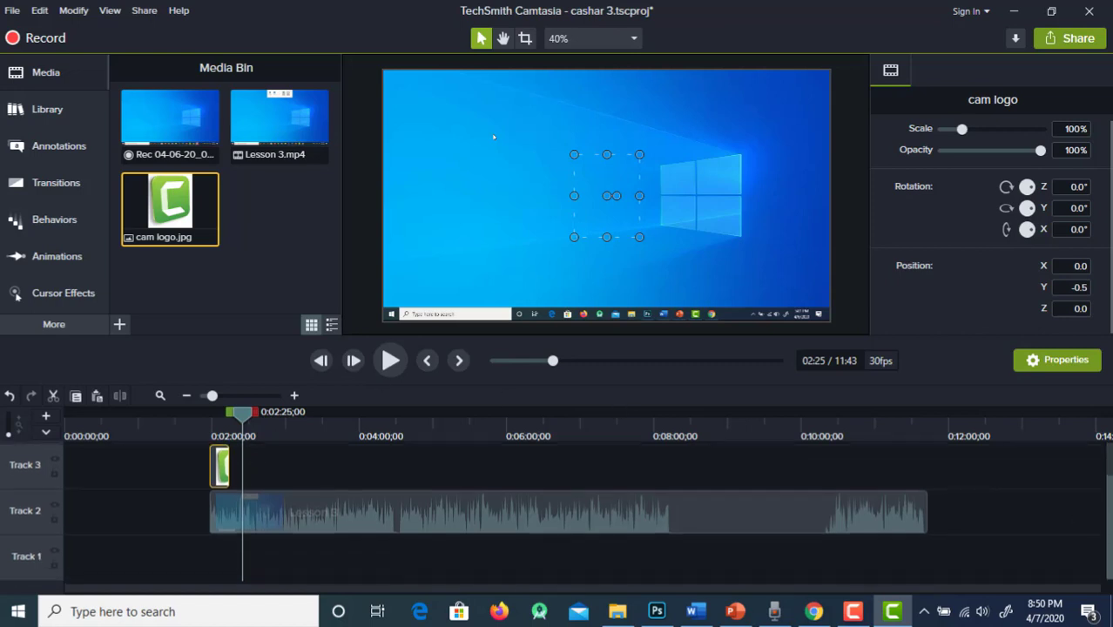
{"action": "scroll", "coordinate": [575, 512], "scroll_direction": "up", "scroll_amount": 1}
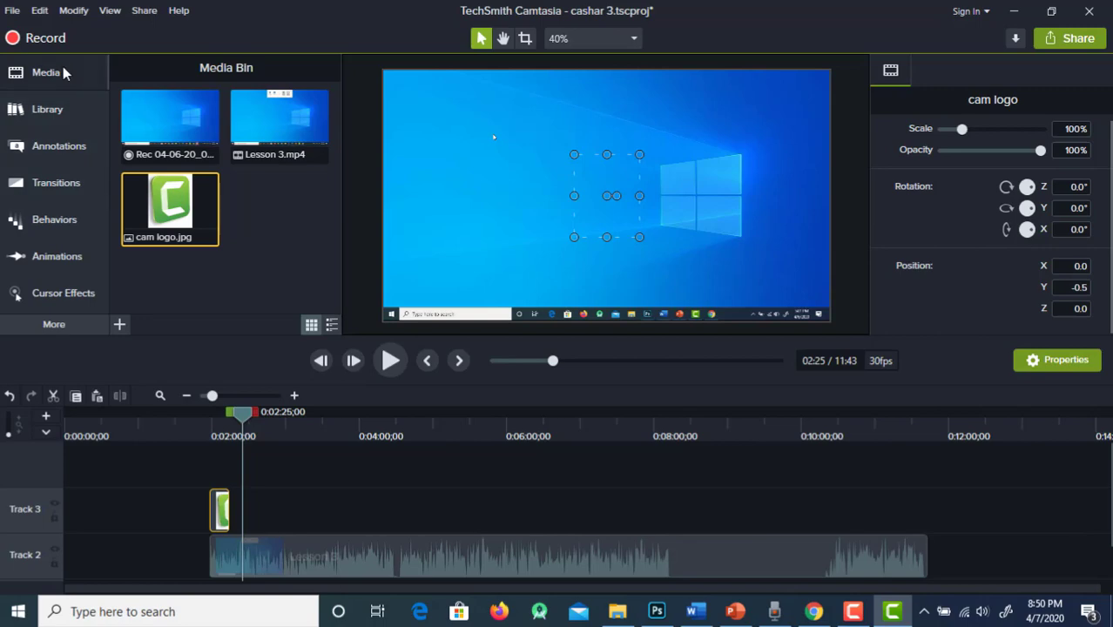
Step: Import the Rog-eray MP3 file from the Downloads folder into the Media Bin
{"action": "left_click", "coordinate": [119, 324]}
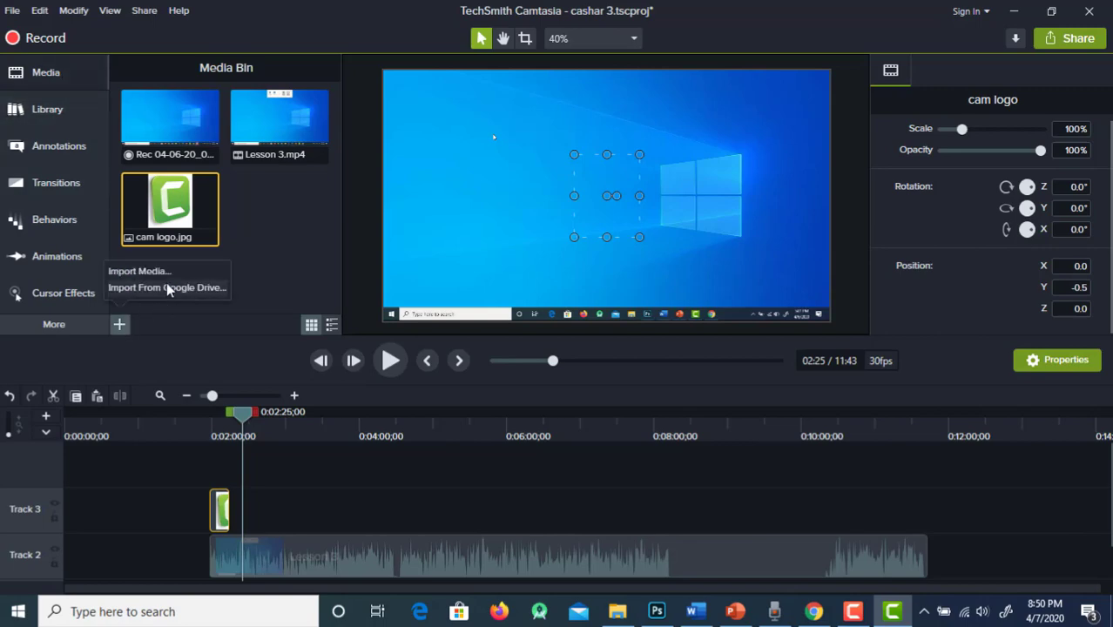
{"action": "left_click", "coordinate": [139, 270]}
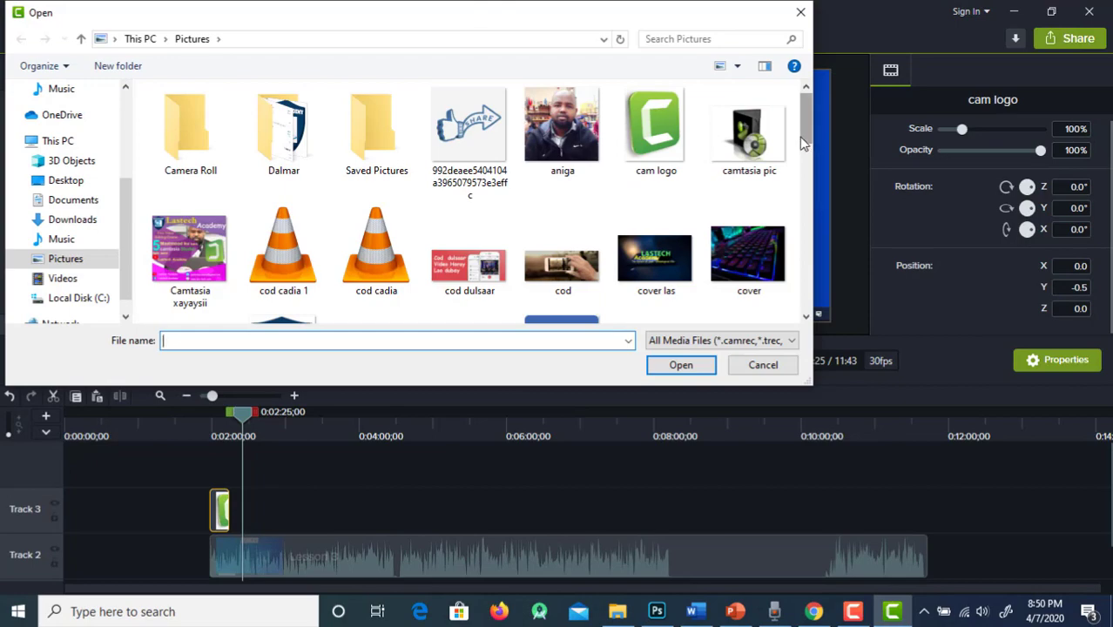
{"action": "mouse_move", "coordinate": [804, 144]}
{"action": "left_mouse_down"}
{"action": "mouse_move", "coordinate": [812, 269]}
{"action": "mouse_move", "coordinate": [808, 130]}
{"action": "left_mouse_up"}
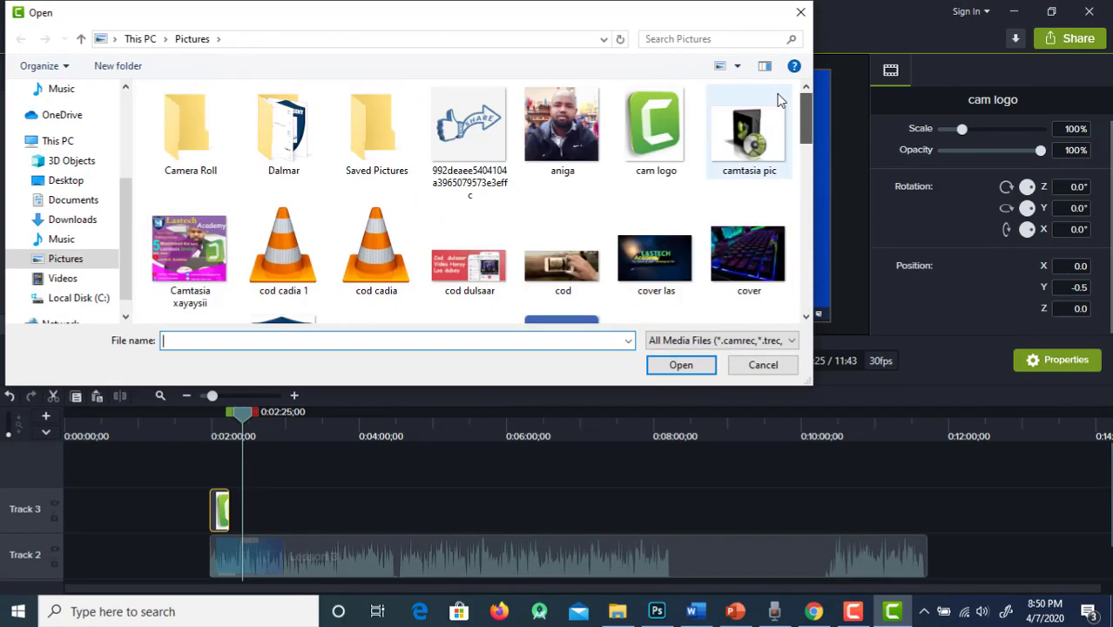
{"action": "left_click", "coordinate": [74, 220]}
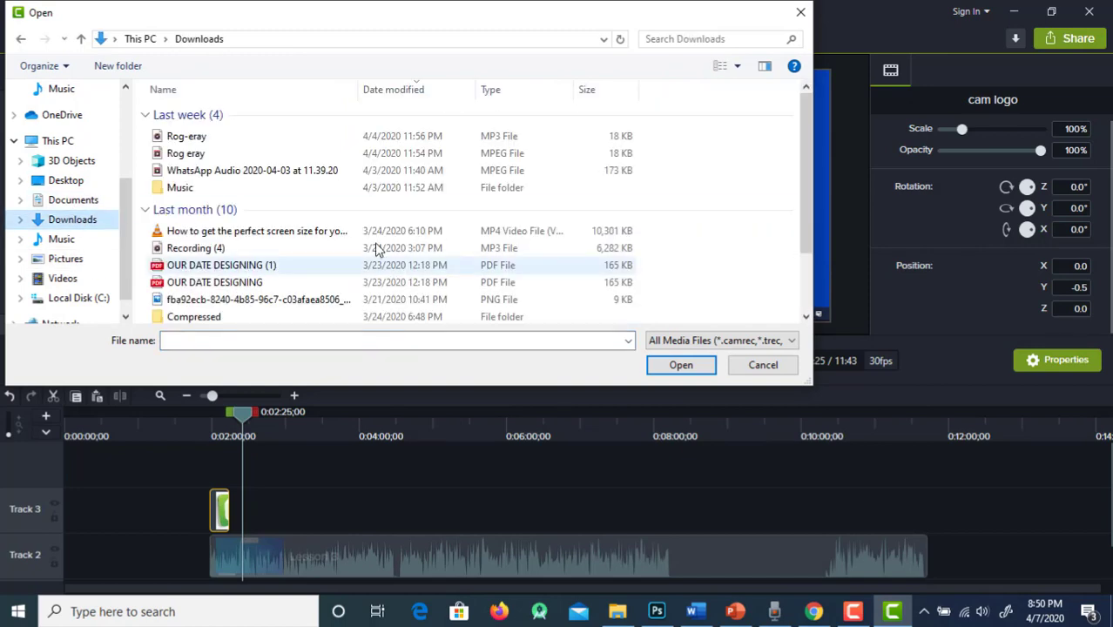
{"action": "double_click", "coordinate": [202, 138]}
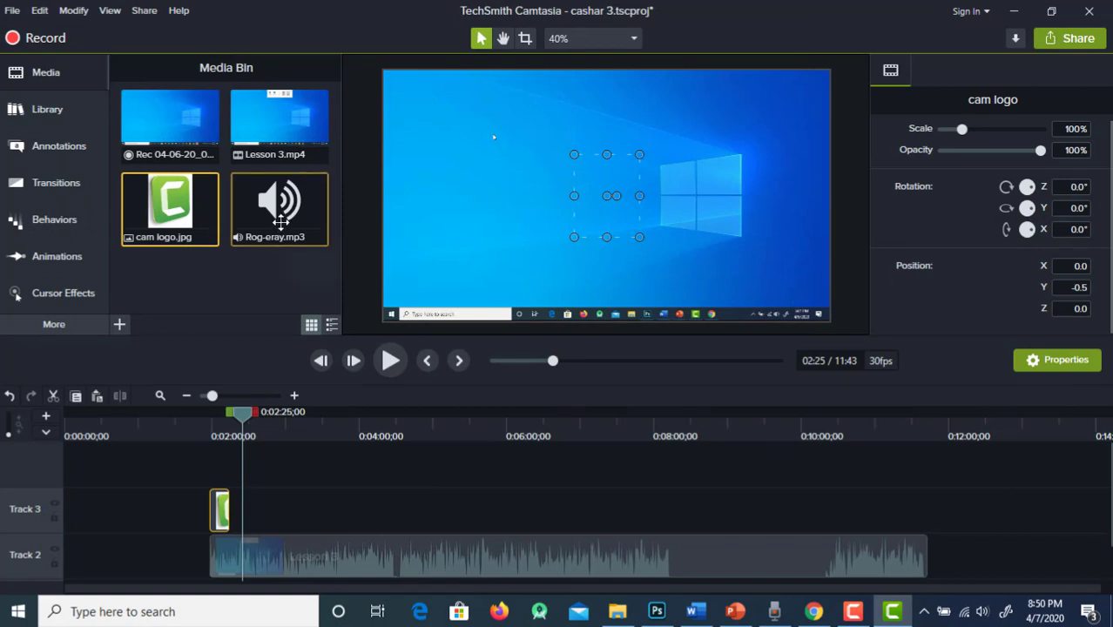
Step: Place Rog-eray.mp3 on Track 4 directly above cam logo's start and park the playhead just before it
{"action": "left_click_drag", "start_coordinate": [279, 218], "coordinate": [212, 478]}
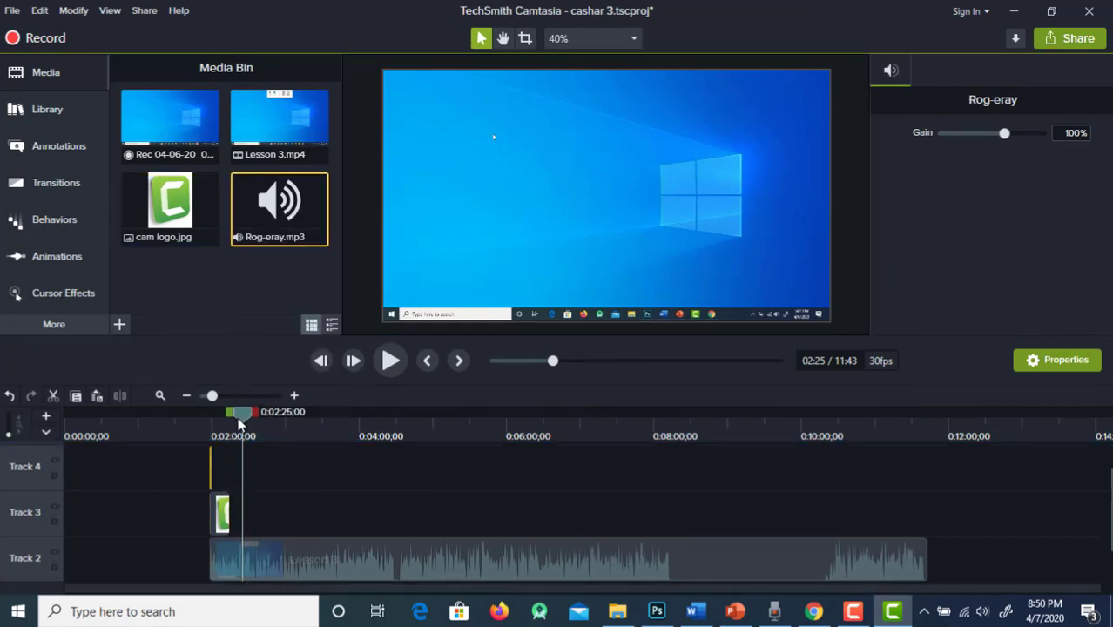
{"action": "left_click_drag", "start_coordinate": [240, 424], "coordinate": [207, 435]}
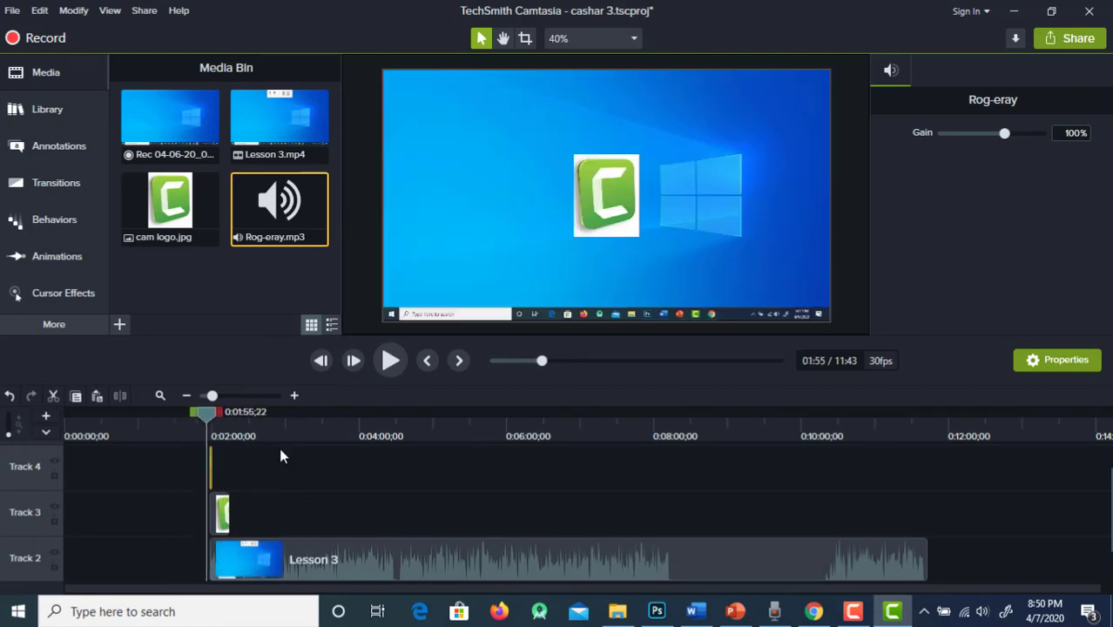
{"action": "left_click_drag", "start_coordinate": [279, 447], "coordinate": [193, 452]}
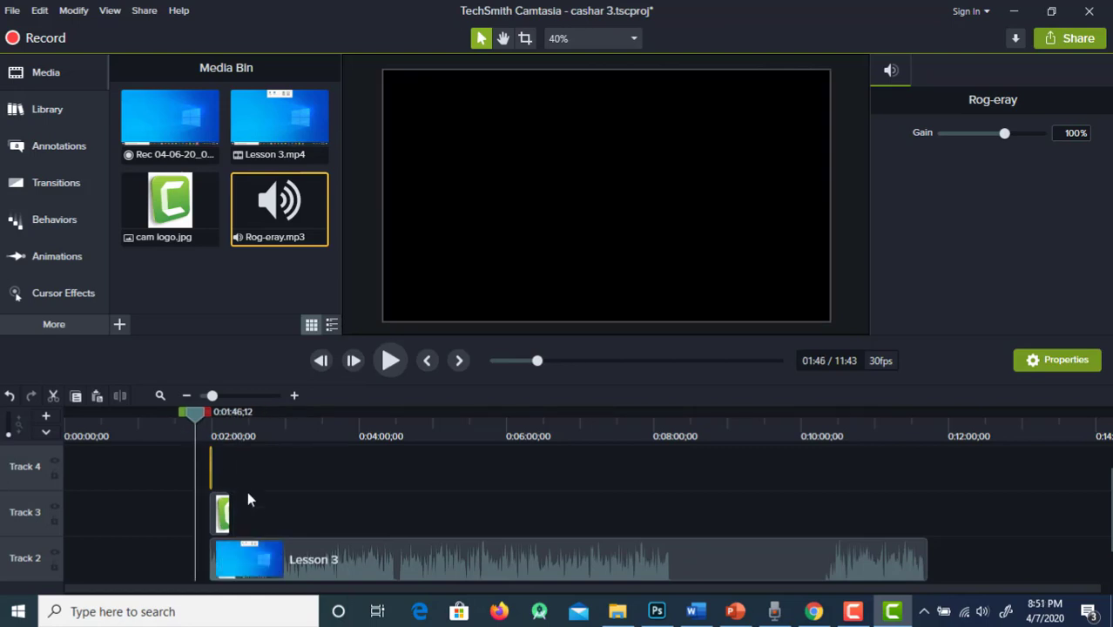
Step: Delete Rog-eray from Track 4, add it again at cam logo's start, and set the playhead to 0:01:41;22
{"action": "key", "text": "Delete"}
{"action": "left_click_drag", "start_coordinate": [253, 242], "coordinate": [219, 466]}
{"action": "mouse_move", "coordinate": [194, 409]}
{"action": "left_mouse_down"}
{"action": "mouse_move", "coordinate": [218, 412]}
{"action": "mouse_move", "coordinate": [200, 419]}
{"action": "left_mouse_up"}
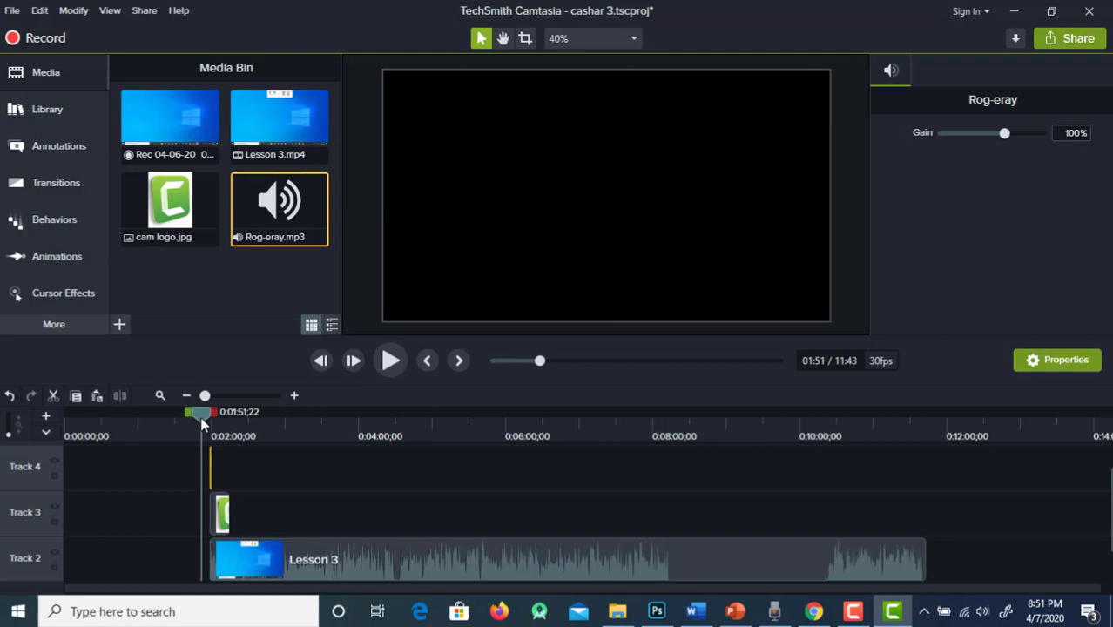
{"action": "left_click", "coordinate": [220, 510]}
{"action": "left_click", "coordinate": [214, 467]}
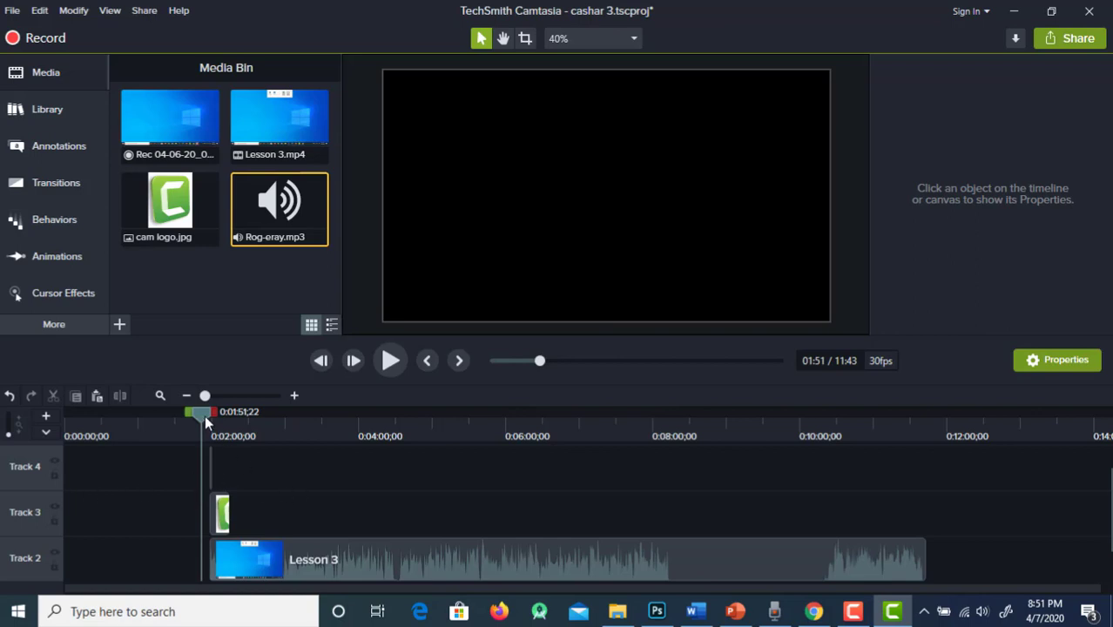
{"action": "mouse_move", "coordinate": [204, 416]}
{"action": "left_mouse_down"}
{"action": "mouse_move", "coordinate": [225, 416]}
{"action": "mouse_move", "coordinate": [190, 416]}
{"action": "left_mouse_up"}
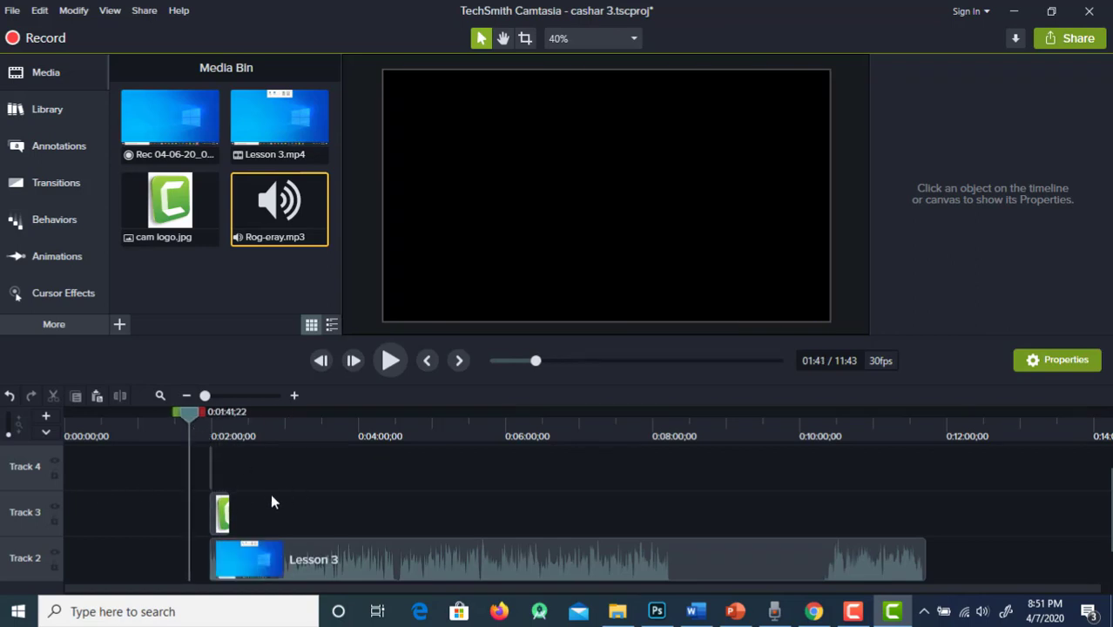
Step: Move Lesson 3 along Track 2 to start at about 0:00:50;00 and align cam logo on Track 3 with its start
{"action": "left_click", "coordinate": [243, 563]}
{"action": "left_click_drag", "start_coordinate": [243, 564], "coordinate": [283, 509]}
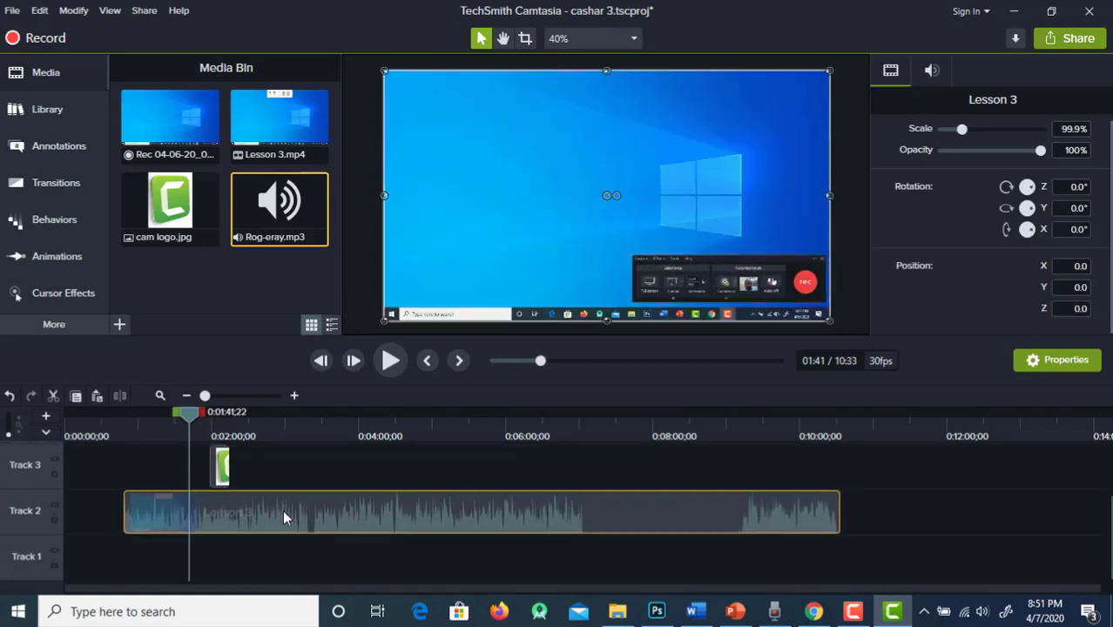
{"action": "left_click", "coordinate": [221, 468]}
{"action": "left_click_drag", "start_coordinate": [217, 462], "coordinate": [134, 466]}
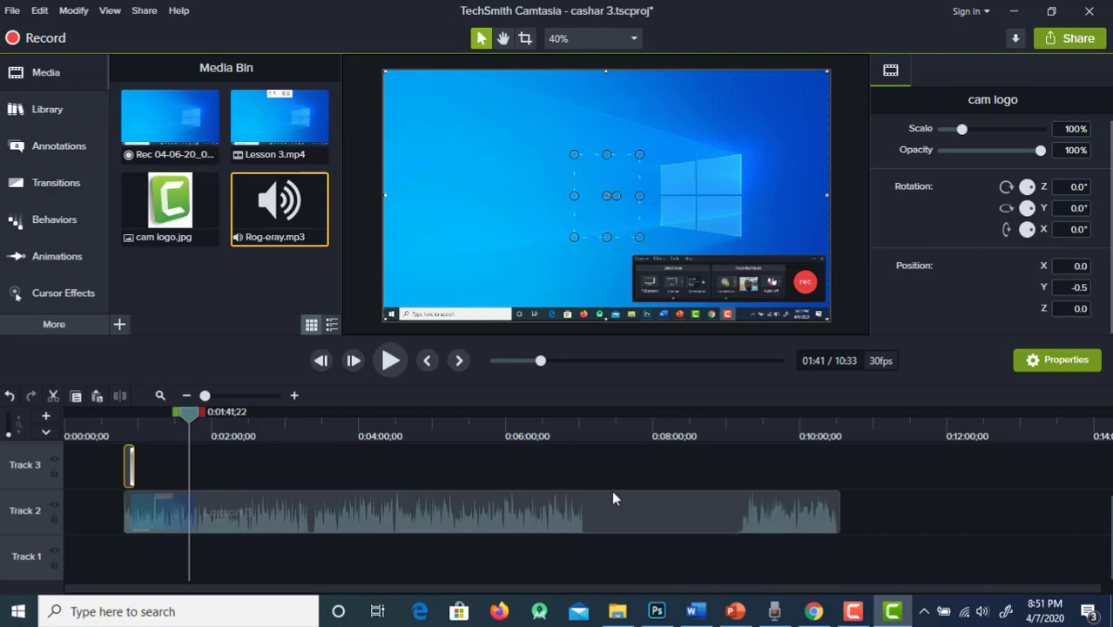
Step: Remove the Rog-eray audio from Track 4 and place it again directly above cam logo's new start
{"action": "scroll", "coordinate": [965, 467], "scroll_direction": "up", "scroll_amount": 2}
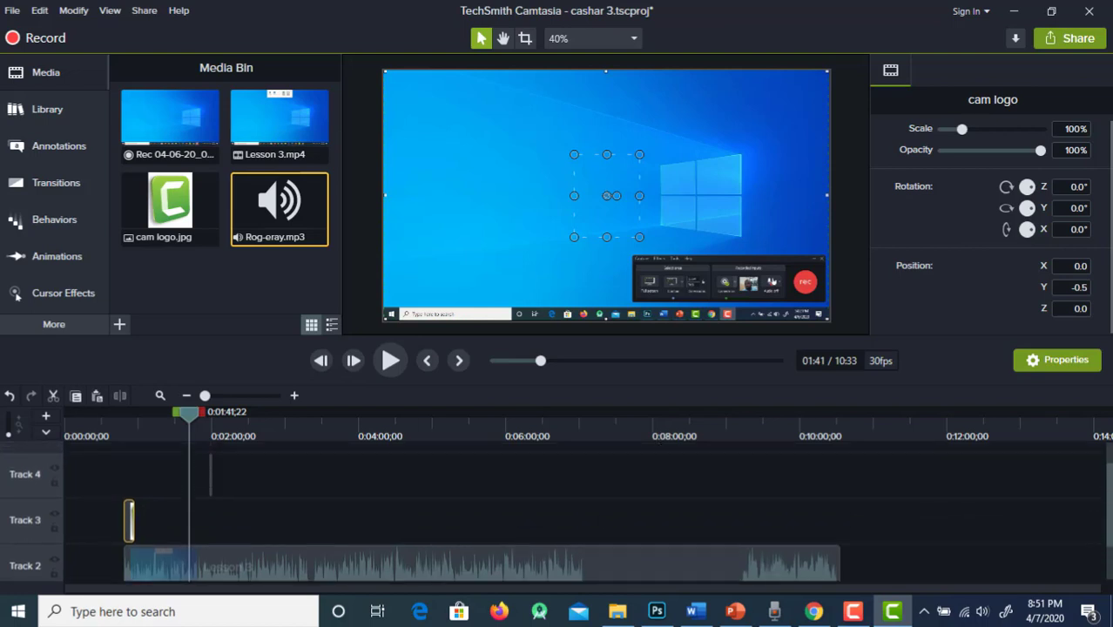
{"action": "scroll", "coordinate": [319, 533], "scroll_direction": "up", "scroll_amount": 1}
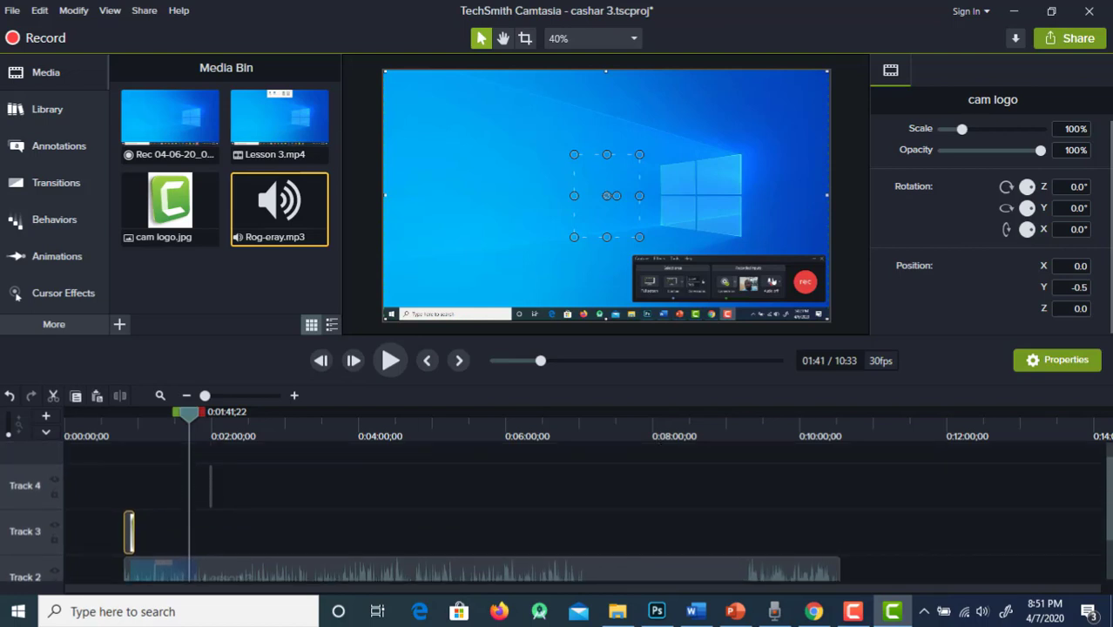
{"action": "left_click", "coordinate": [209, 482]}
{"action": "left_click", "coordinate": [211, 478]}
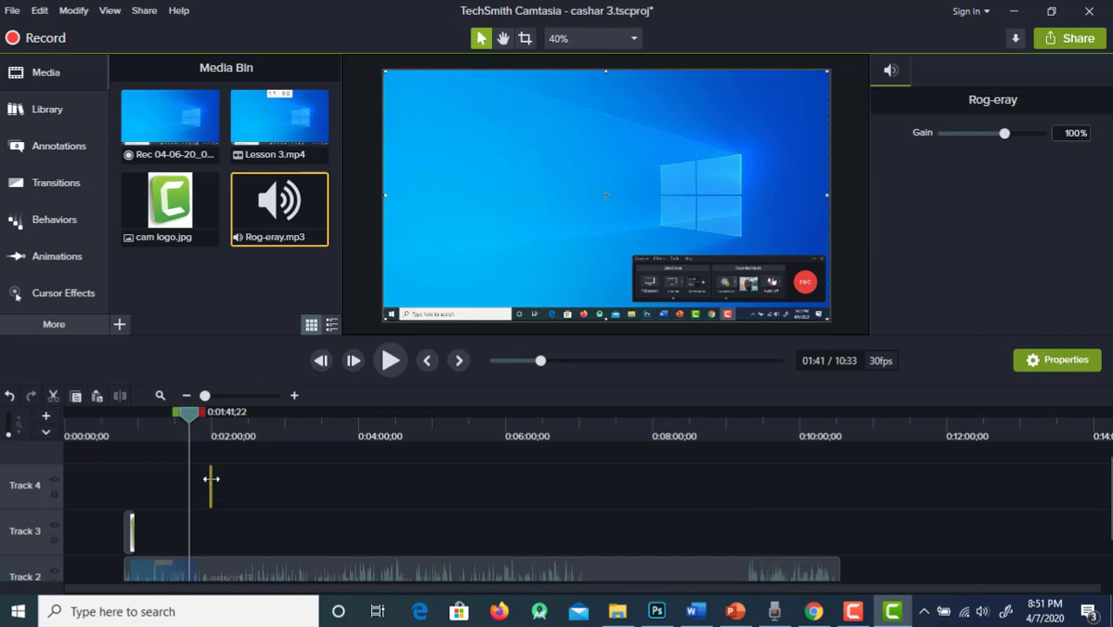
{"action": "key", "text": "Delete"}
{"action": "left_click_drag", "start_coordinate": [256, 239], "coordinate": [129, 504]}
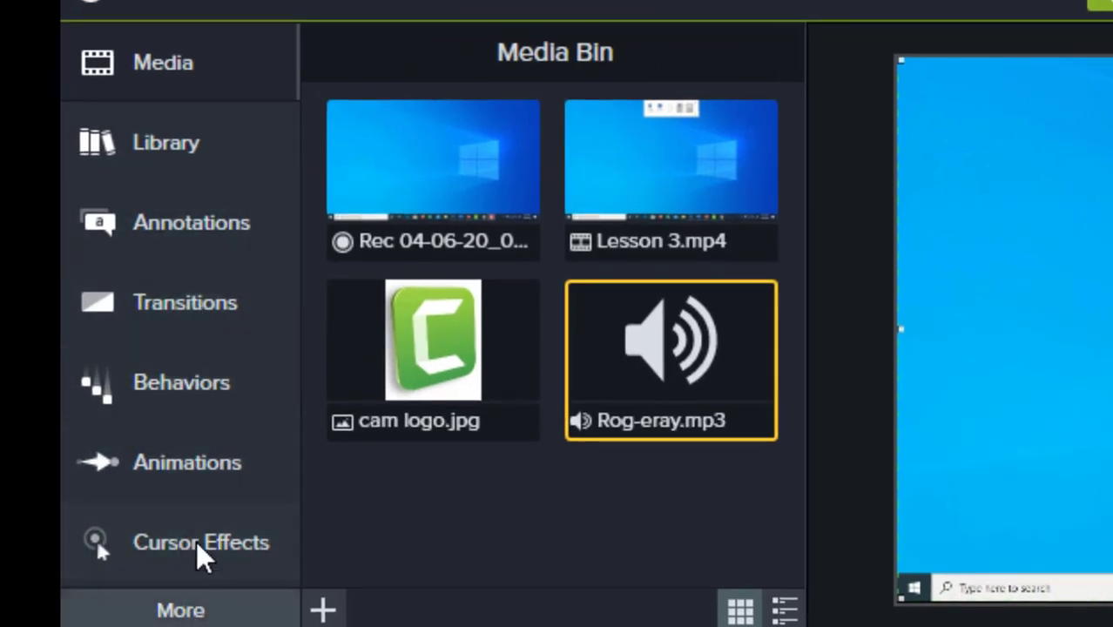
Step: Look through the Transitions and the annotation categories, including Callouts, Arrows & Lines, Blur & Highlight and Keystroke Callouts
{"action": "left_click", "coordinate": [199, 314]}
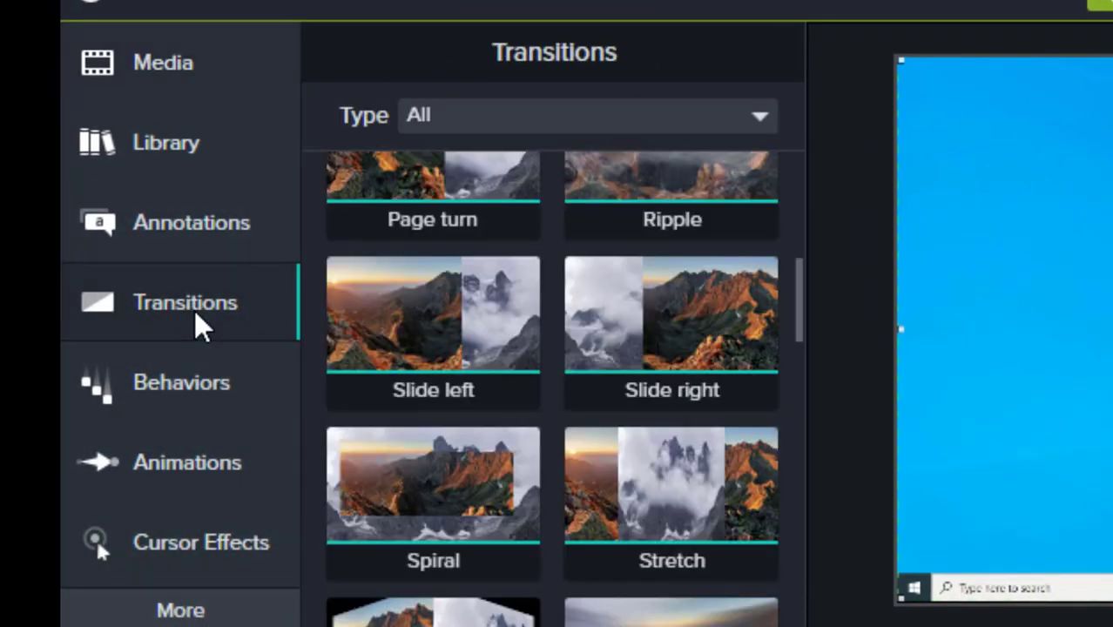
{"action": "left_click", "coordinate": [199, 224]}
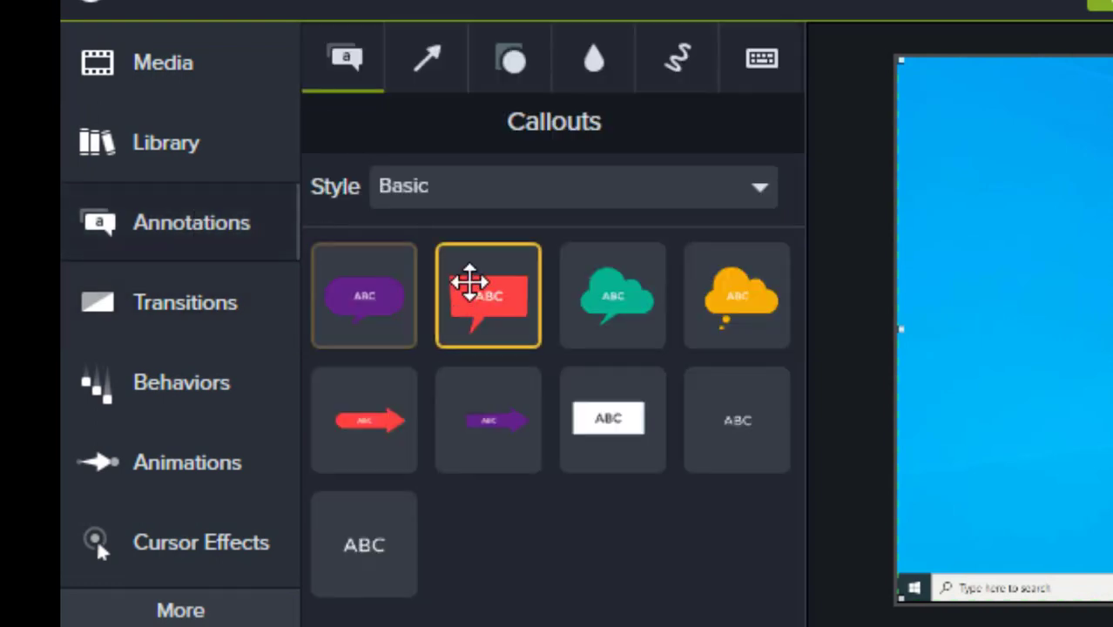
{"action": "left_click", "coordinate": [162, 237]}
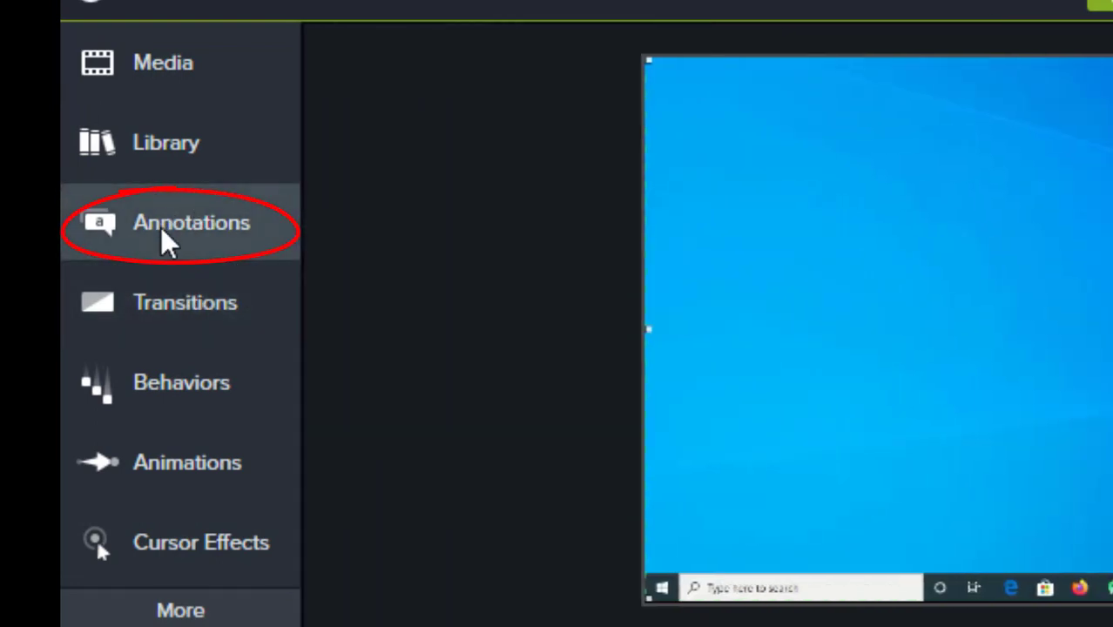
{"action": "left_click", "coordinate": [162, 237]}
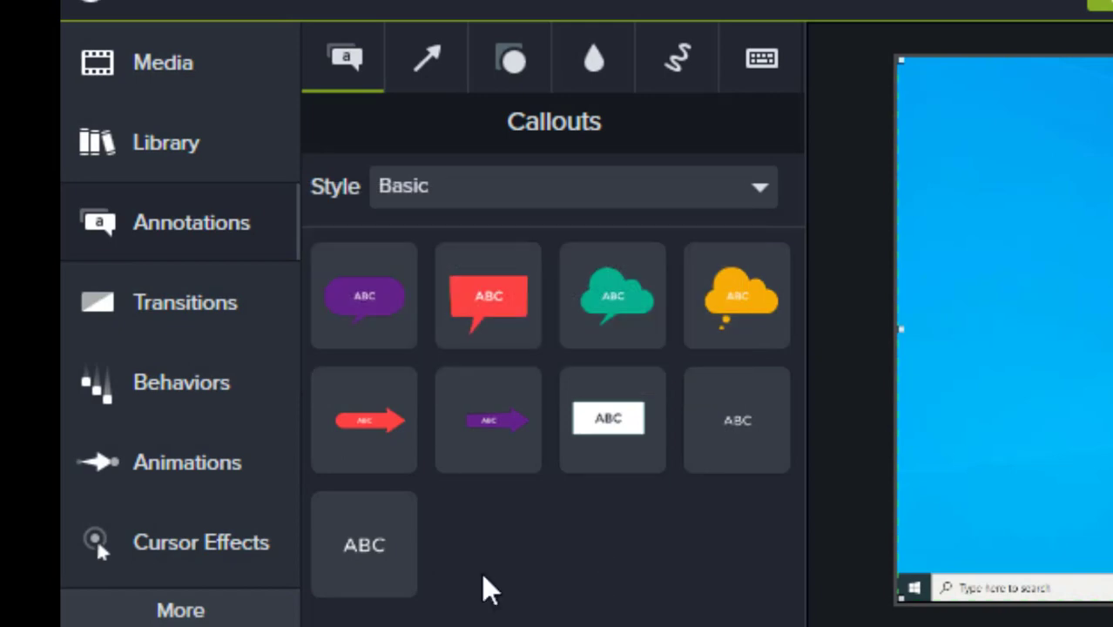
{"action": "left_click", "coordinate": [417, 77]}
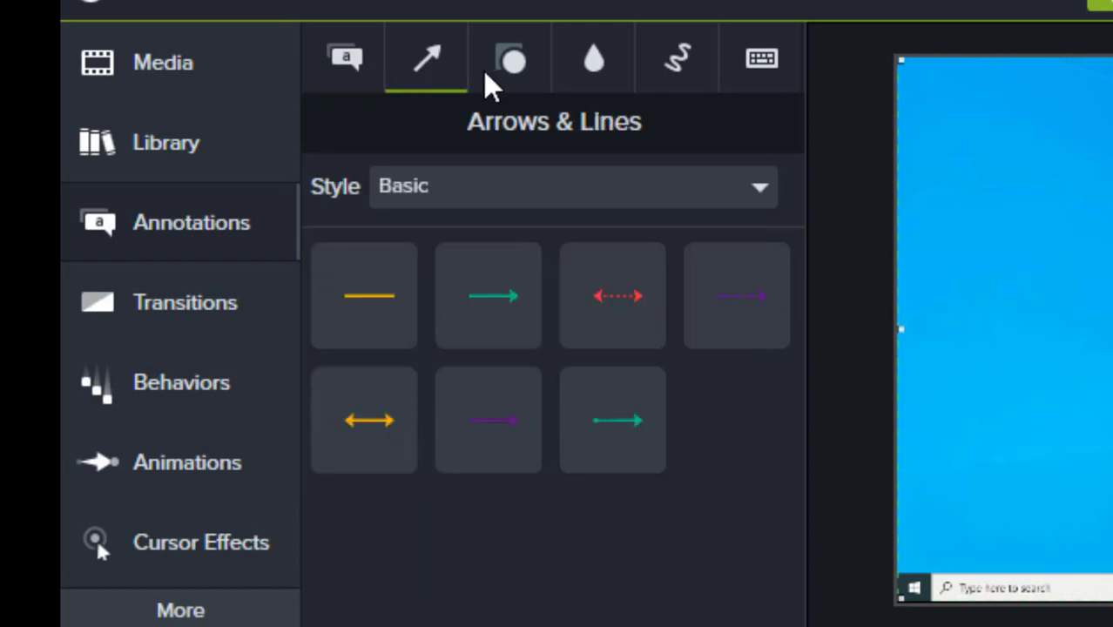
{"action": "left_click", "coordinate": [511, 80]}
{"action": "left_click", "coordinate": [590, 78]}
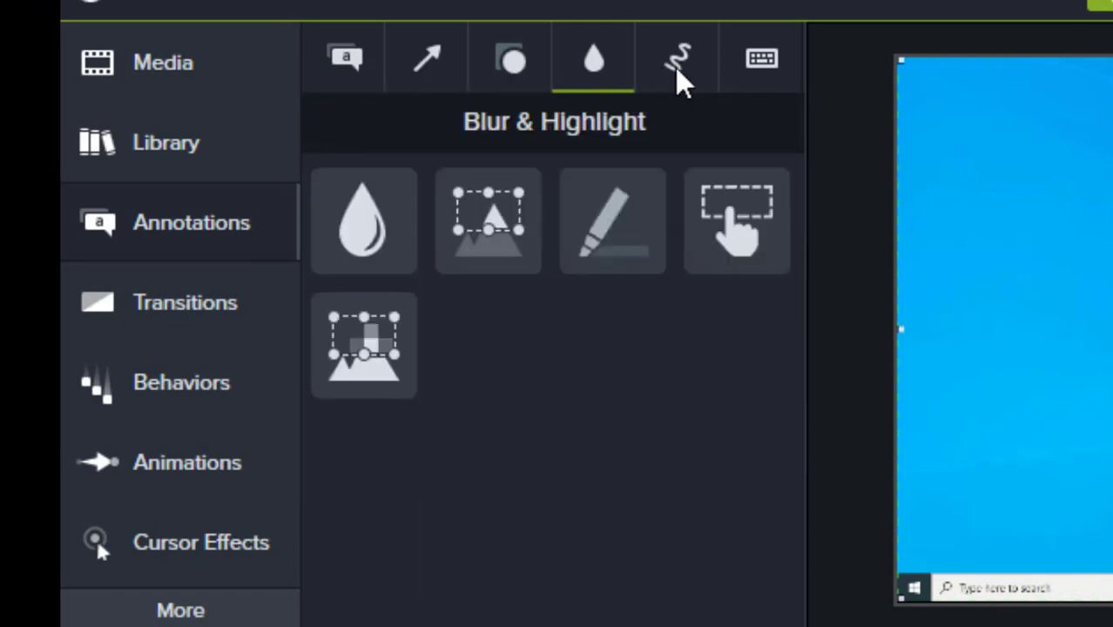
{"action": "left_click", "coordinate": [676, 70]}
{"action": "left_click", "coordinate": [729, 75]}
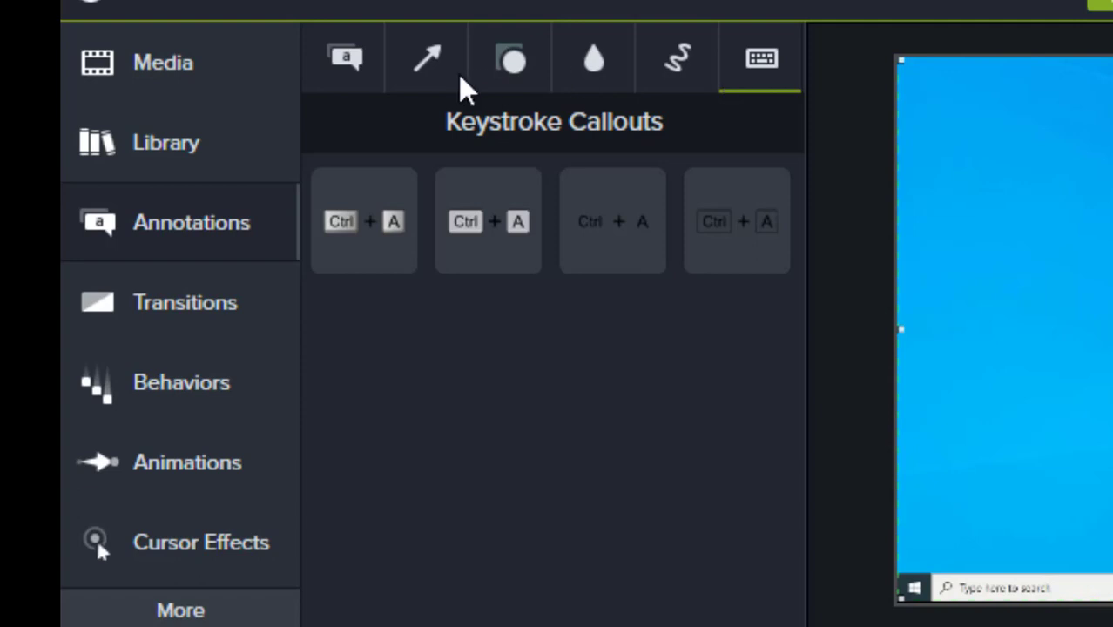
{"action": "left_click", "coordinate": [356, 88]}
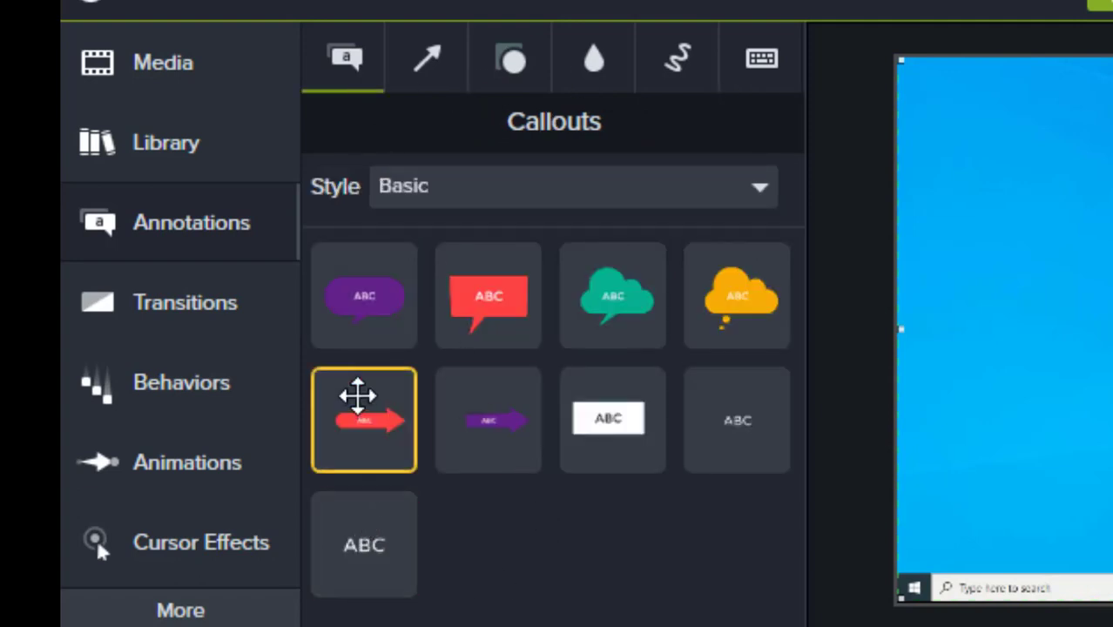
Step: Try the large plain ABC text callout on the canvas, delete it, and place it on Track 2 near the timeline's beginning instead
{"action": "left_click_drag", "start_coordinate": [376, 565], "coordinate": [556, 207]}
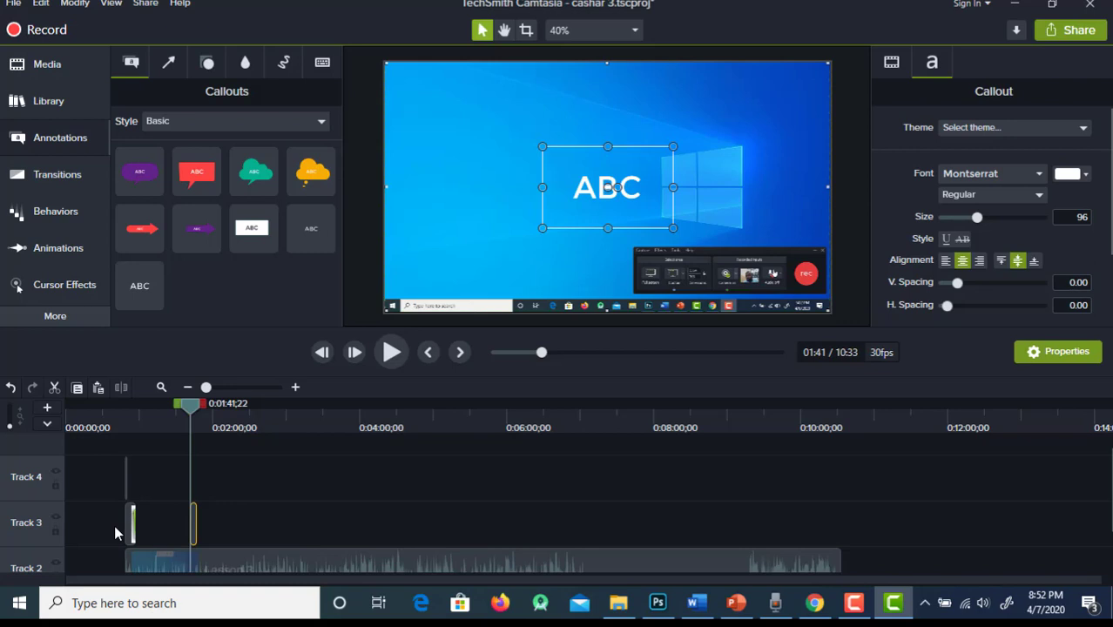
{"action": "key", "text": "Delete"}
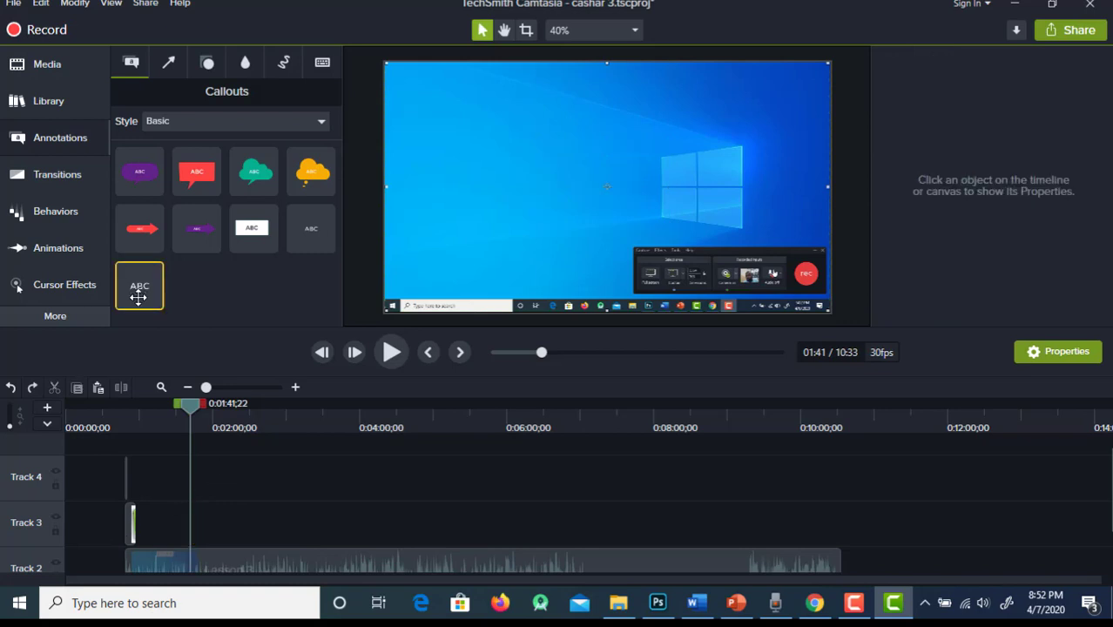
{"action": "left_click_drag", "start_coordinate": [138, 297], "coordinate": [67, 540]}
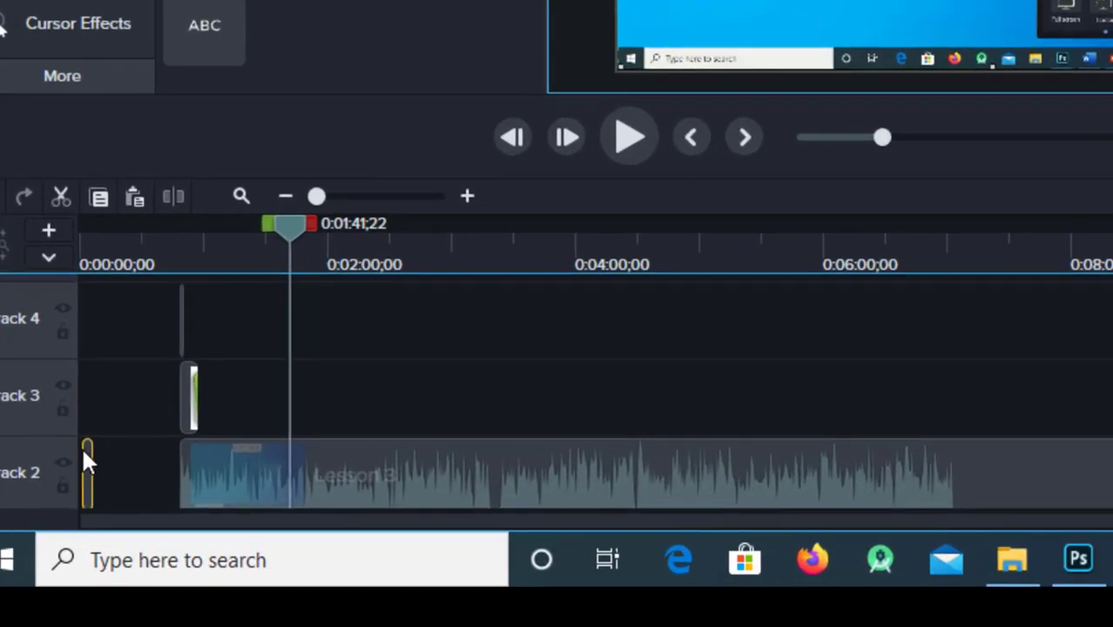
{"action": "scroll", "coordinate": [1092, 453], "scroll_direction": "down", "scroll_amount": 2}
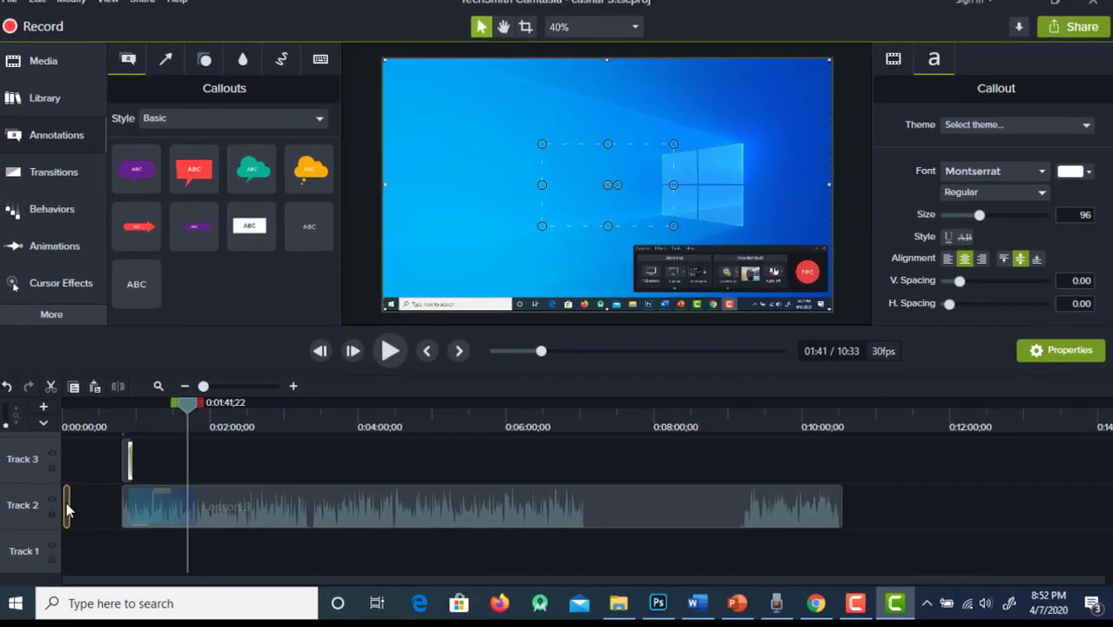
{"action": "left_click", "coordinate": [67, 511]}
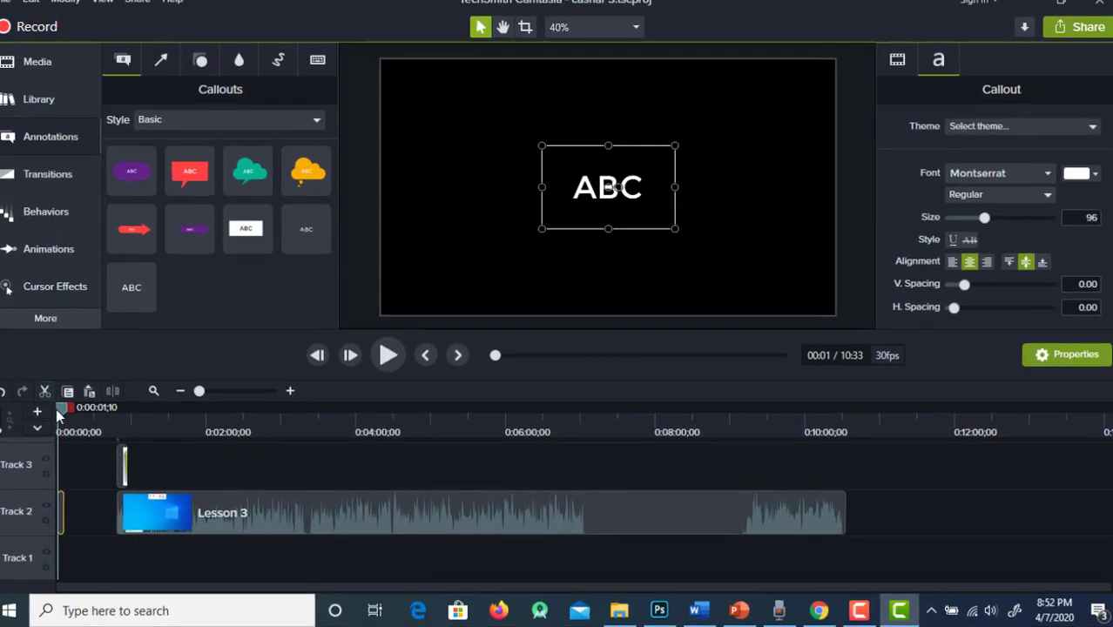
{"action": "left_click_drag", "start_coordinate": [63, 409], "coordinate": [49, 451]}
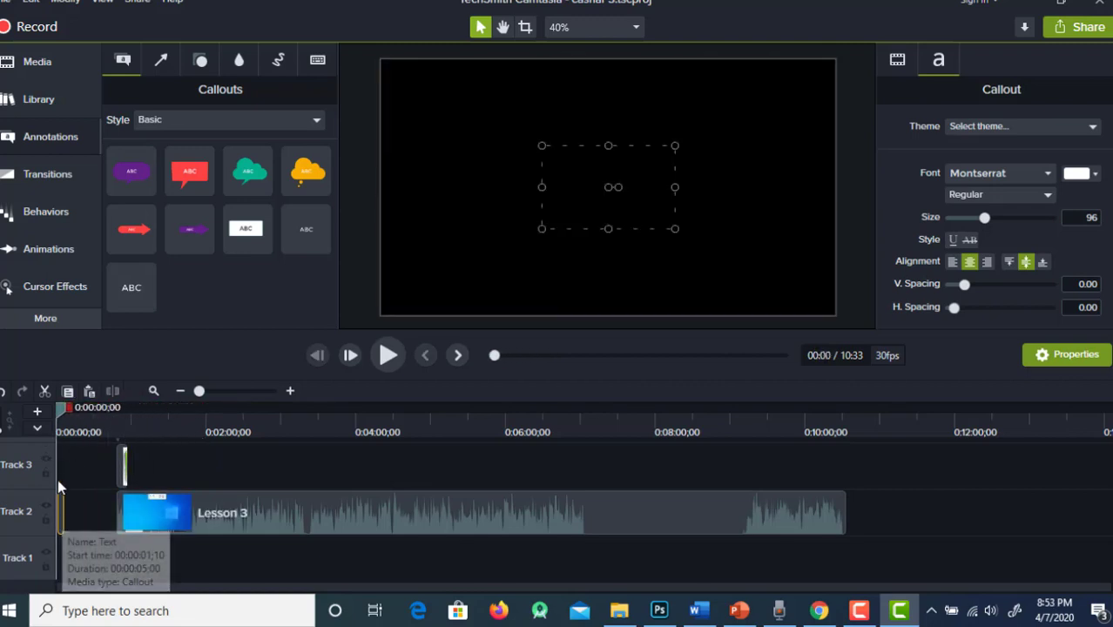
Step: Replace the ABC placeholder in the Track 2 text callout with "Casharkii koowad"
{"action": "left_click", "coordinate": [61, 512]}
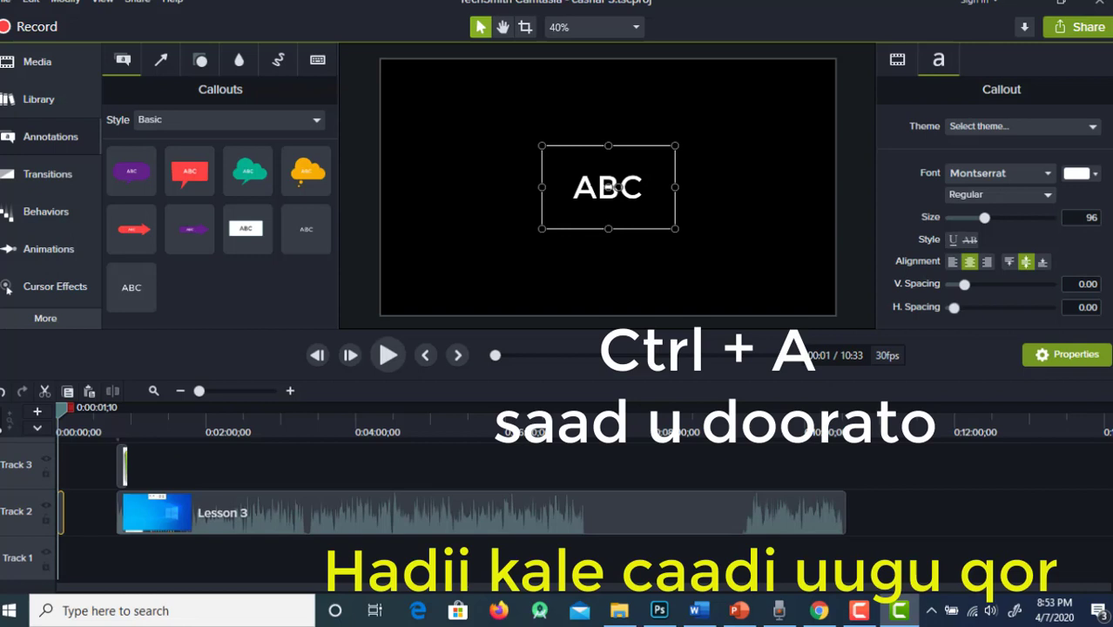
{"action": "key", "text": "ctrl+a"}
{"action": "type", "text": "Casharkii k"}
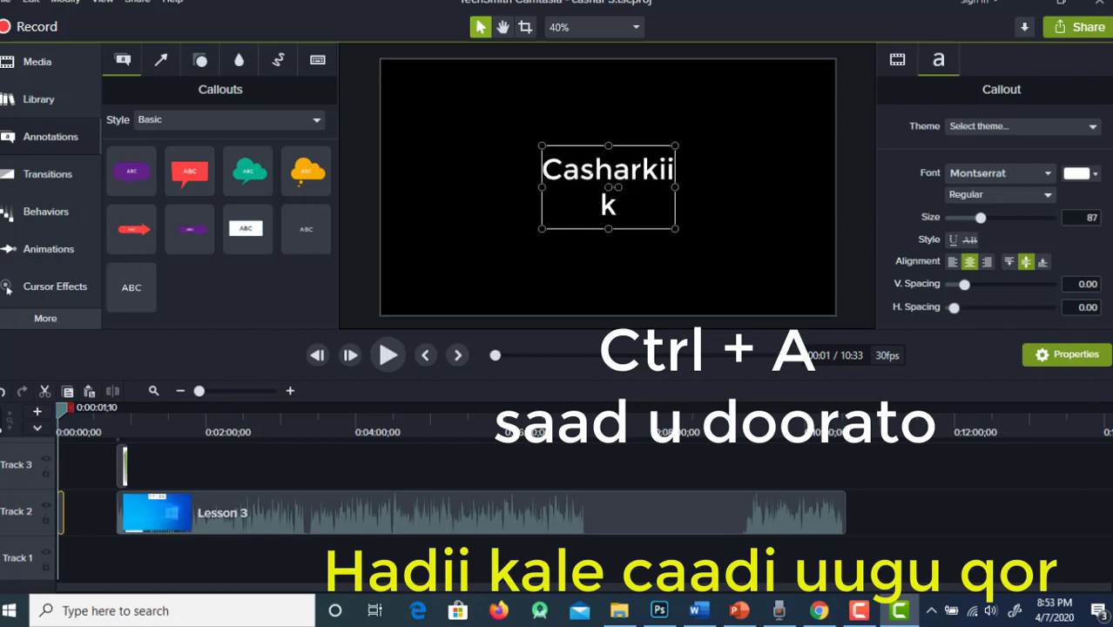
{"action": "type", "text": "oowa"}
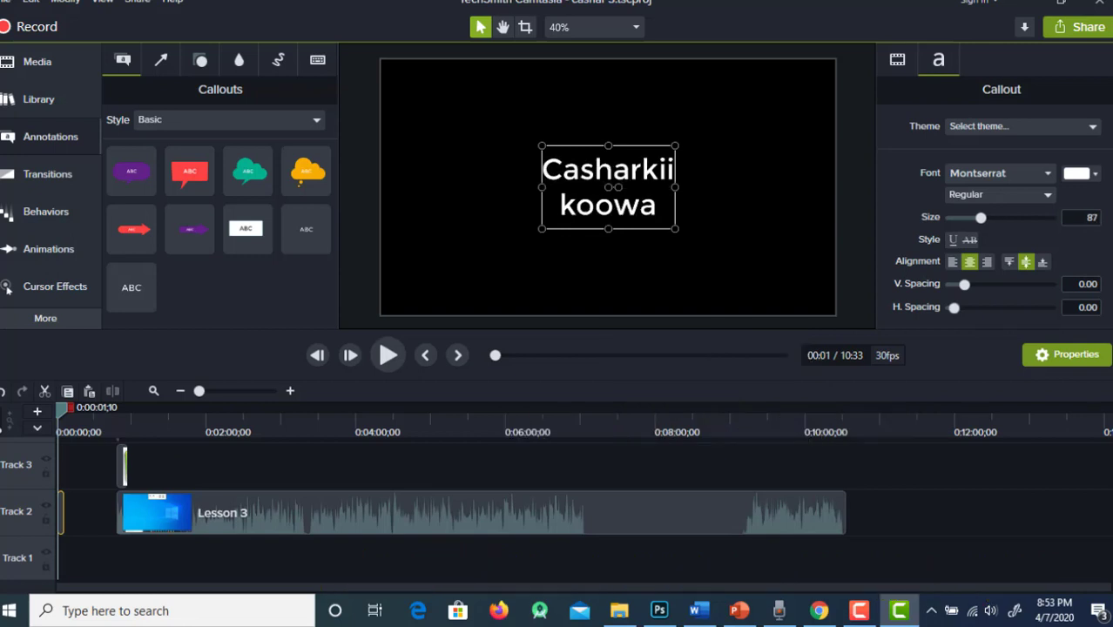
{"action": "type", "text": "d"}
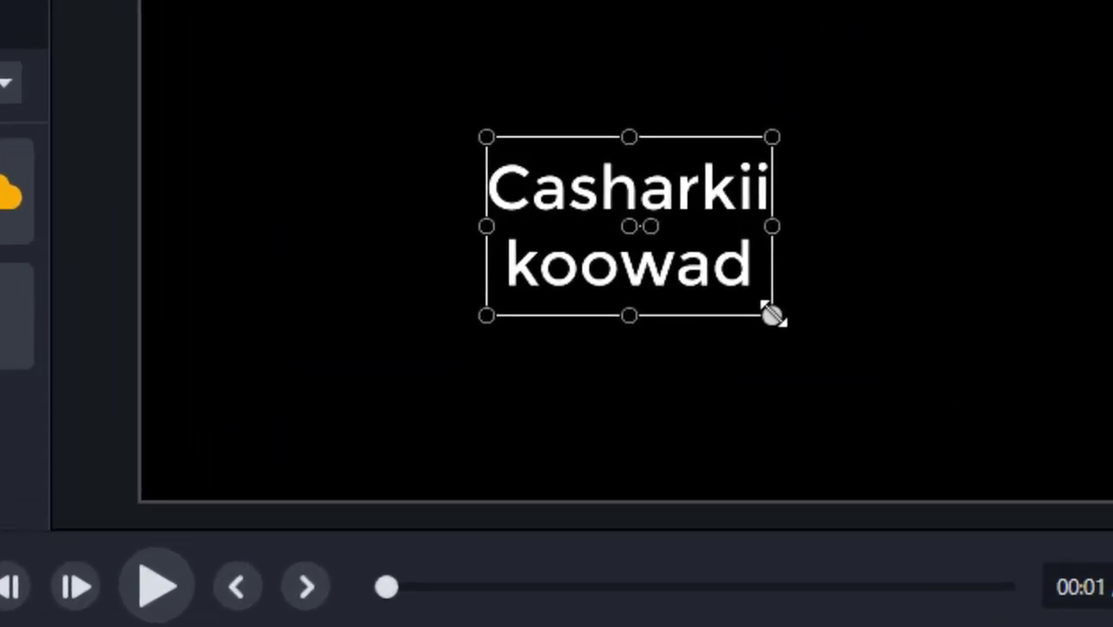
Step: Enlarge the "Casharkii koowad" text callout until its box fills the whole canvas and the title fits on one line
{"action": "left_click_drag", "start_coordinate": [773, 315], "coordinate": [1110, 501]}
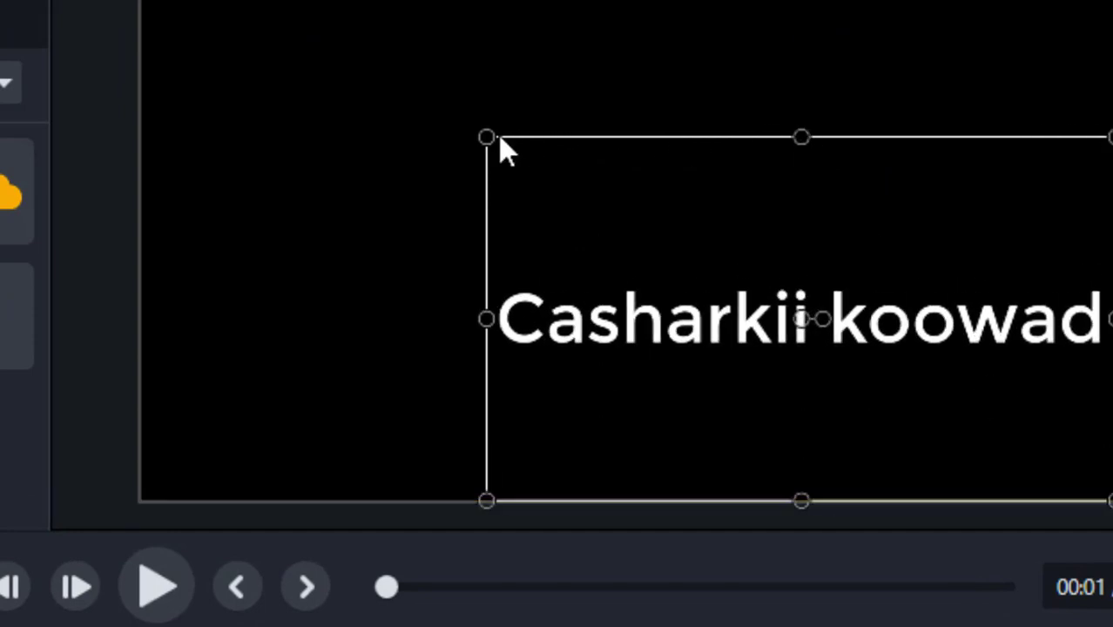
{"action": "left_click_drag", "start_coordinate": [486, 137], "coordinate": [141, 0]}
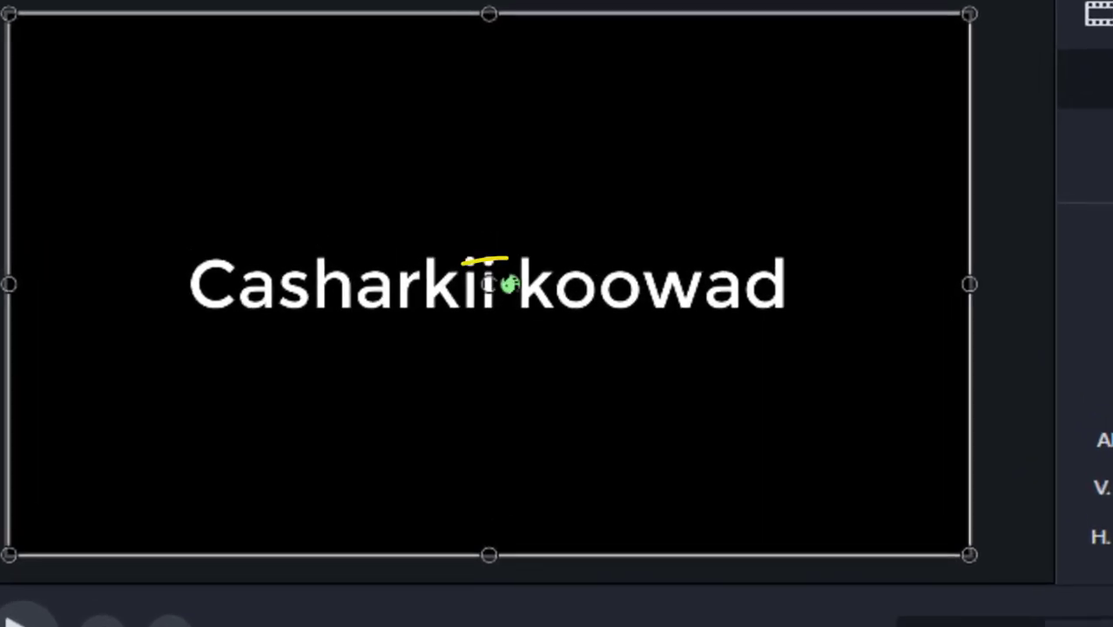
{"action": "left_click_drag", "start_coordinate": [510, 284], "coordinate": [477, 283]}
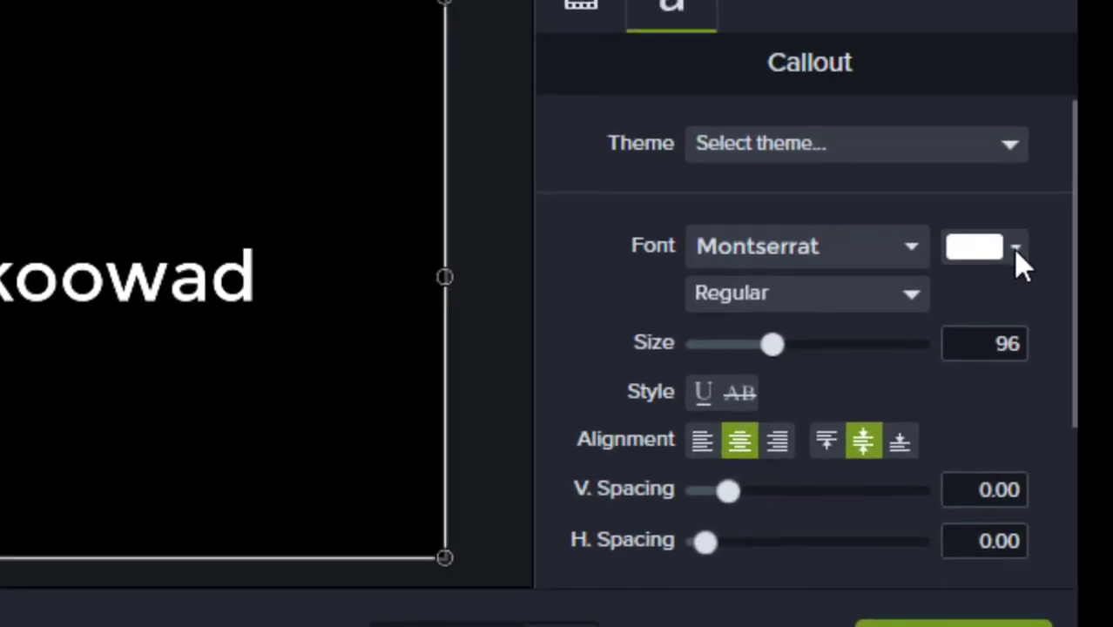
Step: Colour the word "Casharkii" in the title callout bright green (#3DCB17)
{"action": "left_click", "coordinate": [1015, 250]}
{"action": "left_click_drag", "start_coordinate": [1014, 615], "coordinate": [1022, 556]}
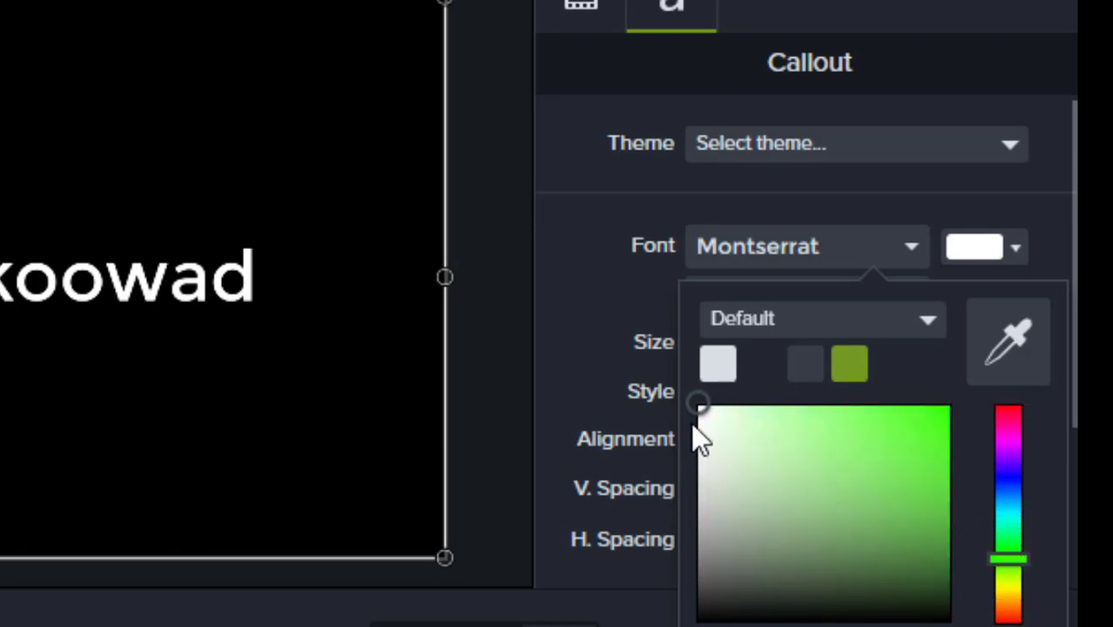
{"action": "left_click", "coordinate": [925, 451]}
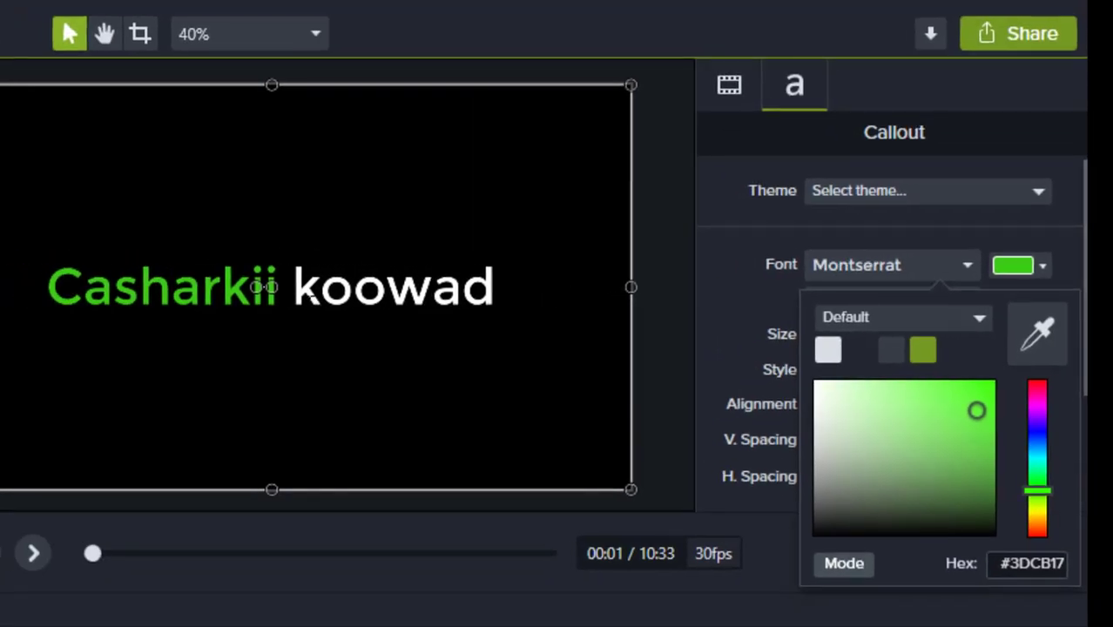
Step: Colour the word "koowad" in the title callout yellow (#D0E01F)
{"action": "left_click", "coordinate": [345, 289]}
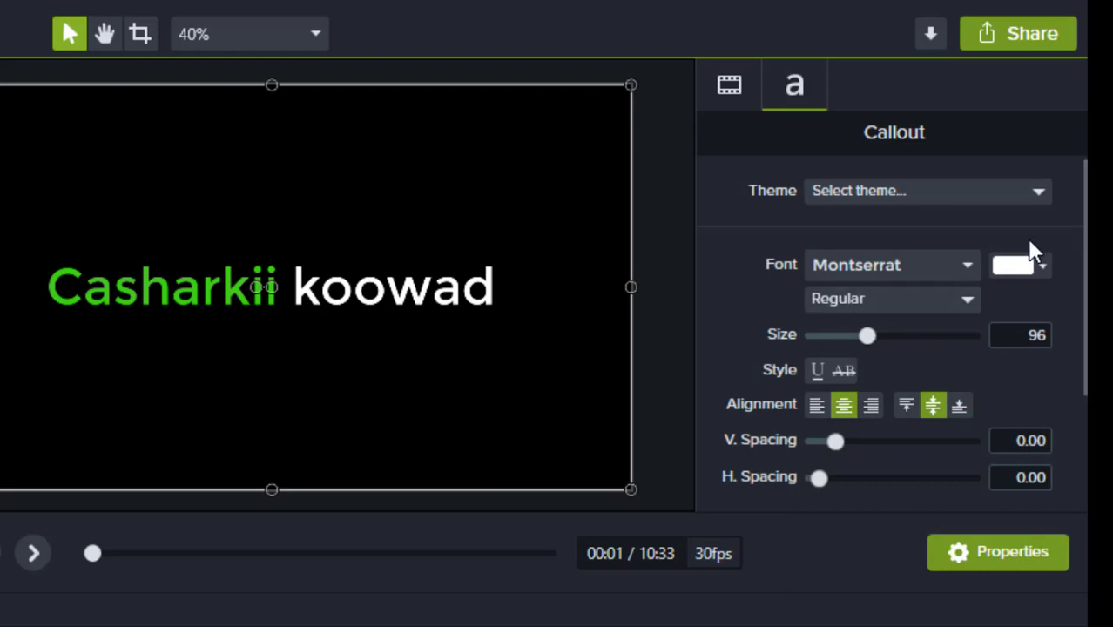
{"action": "left_click", "coordinate": [1042, 275]}
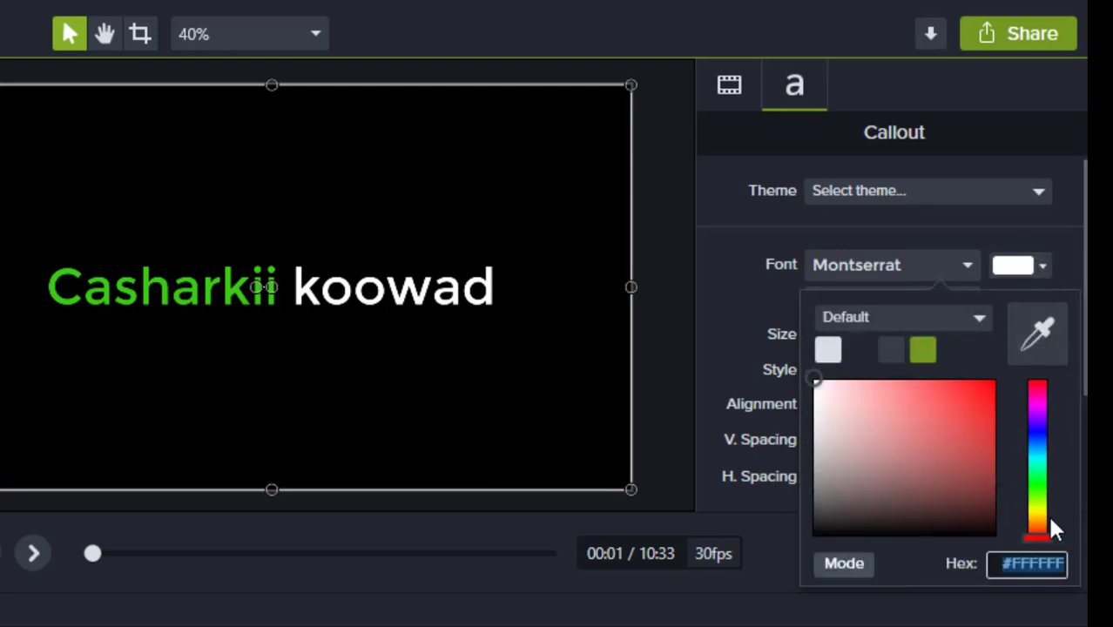
{"action": "left_click_drag", "start_coordinate": [1046, 521], "coordinate": [1038, 510]}
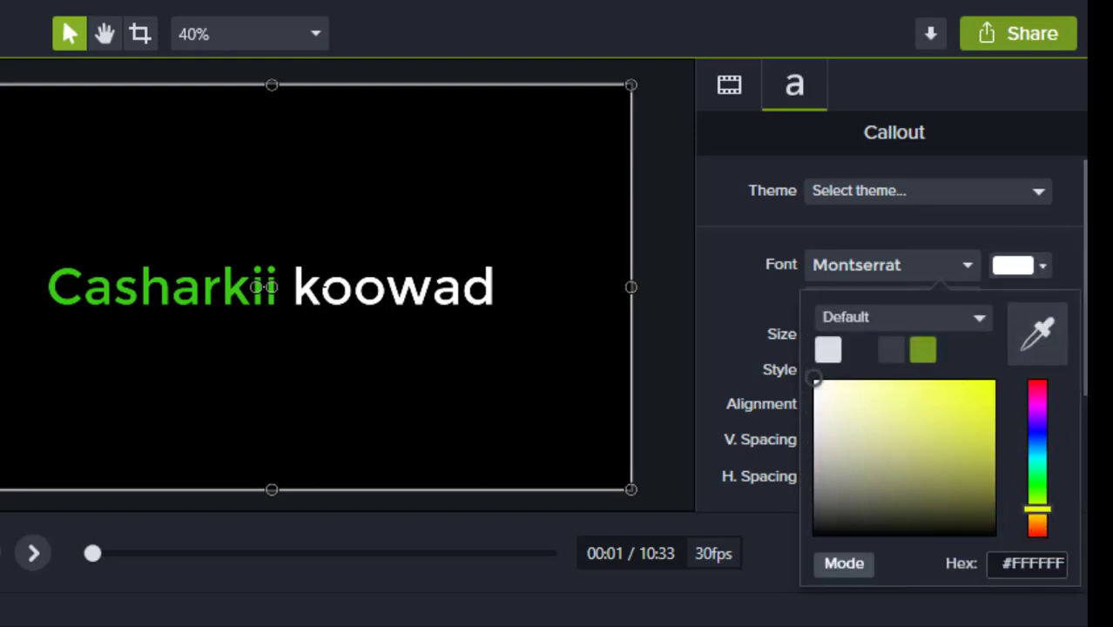
{"action": "left_click", "coordinate": [972, 398]}
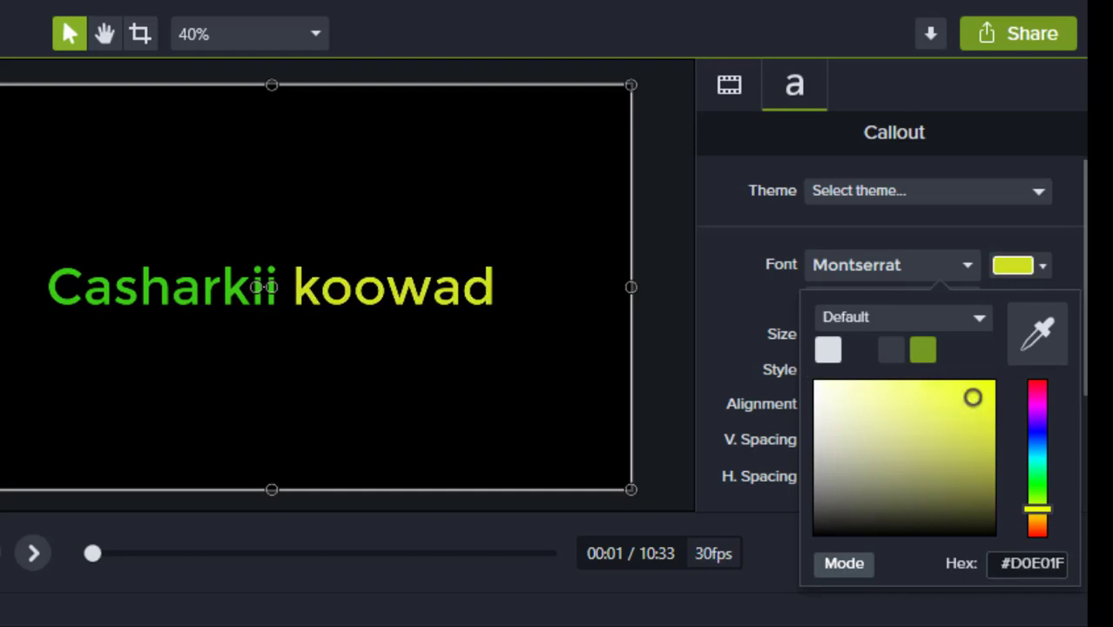
Step: Try greyish font colours such as #B0B1A8 on the word "koowad" and return it to white (#FFFFFF)
{"action": "left_click", "coordinate": [823, 427]}
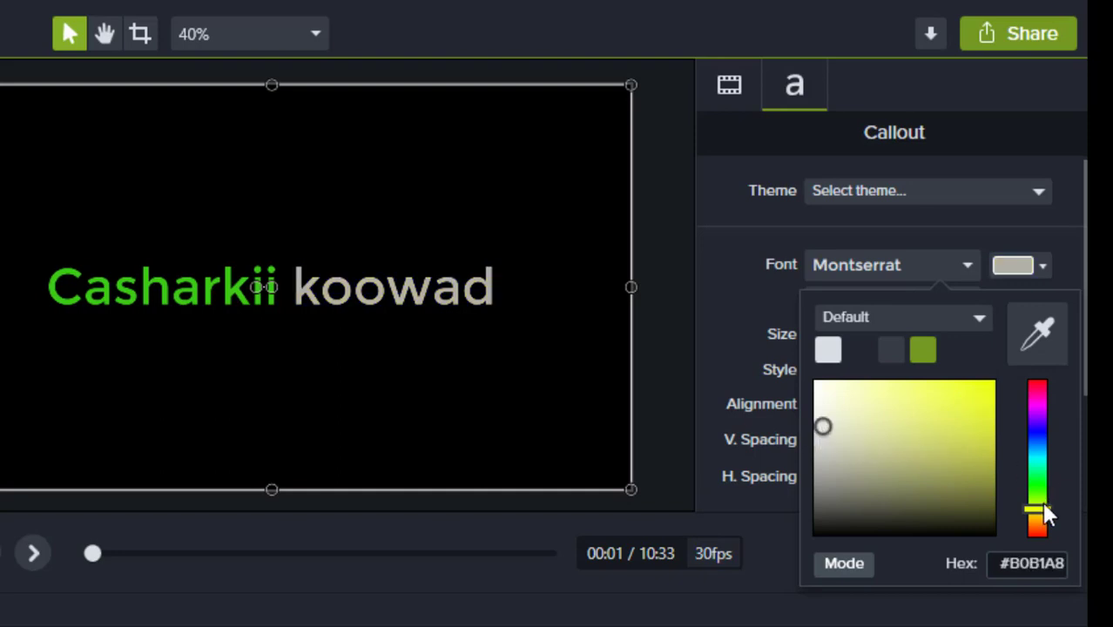
{"action": "mouse_move", "coordinate": [1041, 506]}
{"action": "left_mouse_down"}
{"action": "mouse_move", "coordinate": [1039, 378]}
{"action": "mouse_move", "coordinate": [1046, 525]}
{"action": "mouse_move", "coordinate": [1038, 515]}
{"action": "left_mouse_up"}
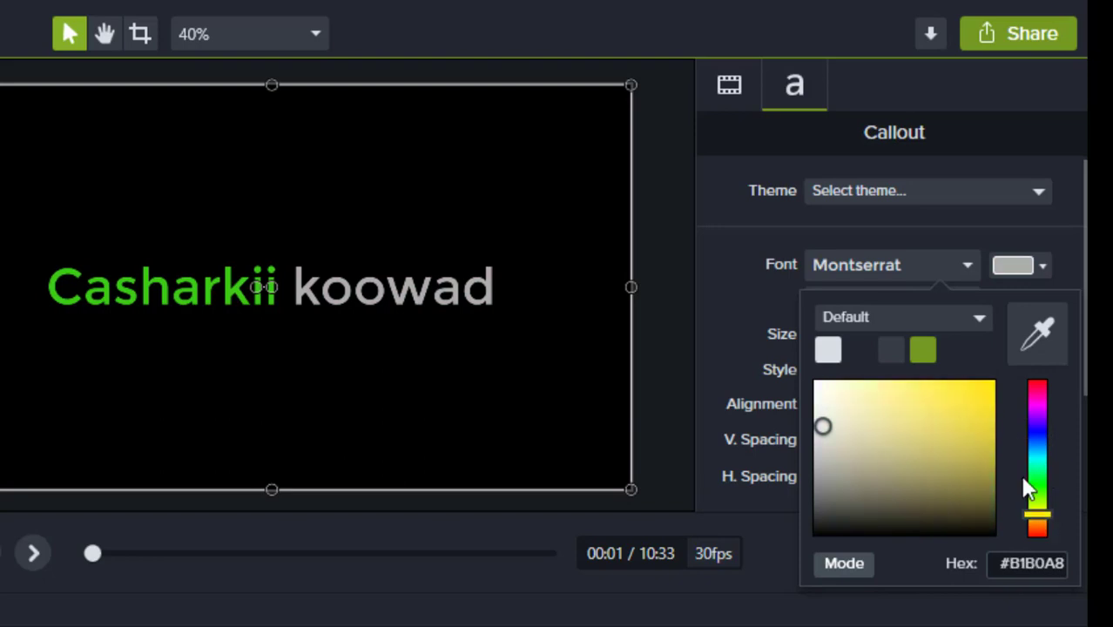
{"action": "left_click", "coordinate": [1045, 261]}
{"action": "left_click", "coordinate": [1044, 262]}
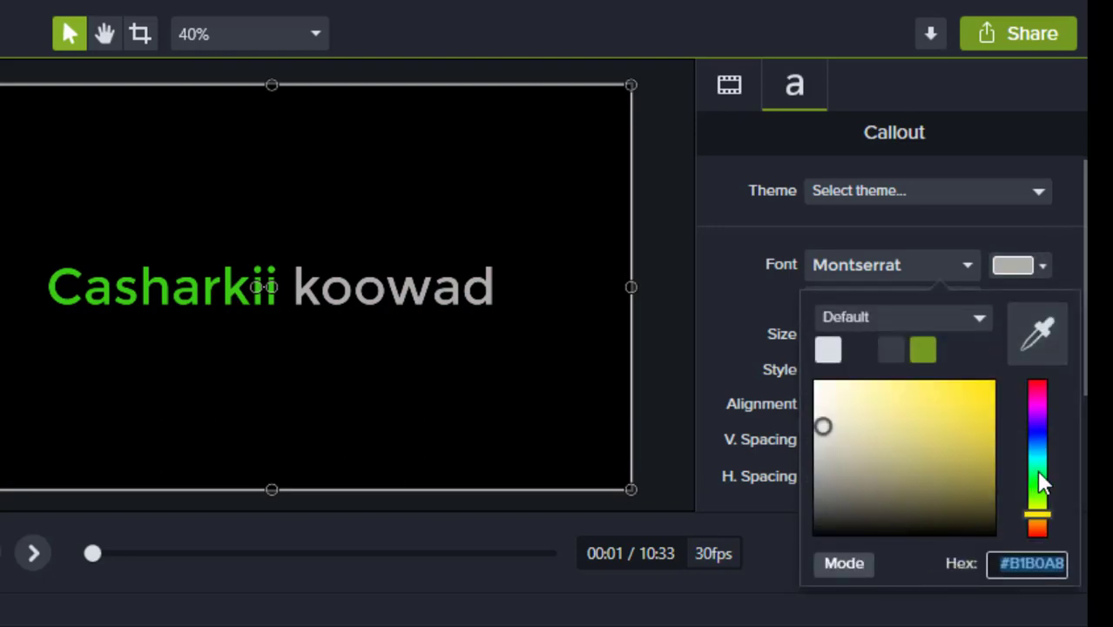
{"action": "left_click_drag", "start_coordinate": [1038, 518], "coordinate": [1038, 534]}
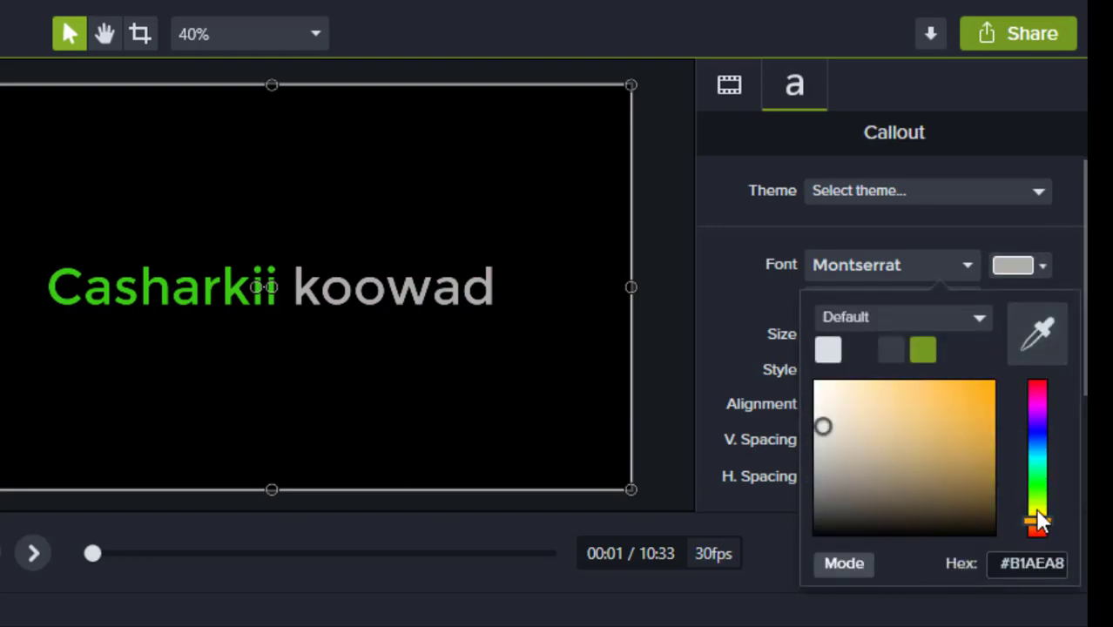
{"action": "left_click", "coordinate": [1038, 459]}
{"action": "left_click_drag", "start_coordinate": [824, 427], "coordinate": [803, 388]}
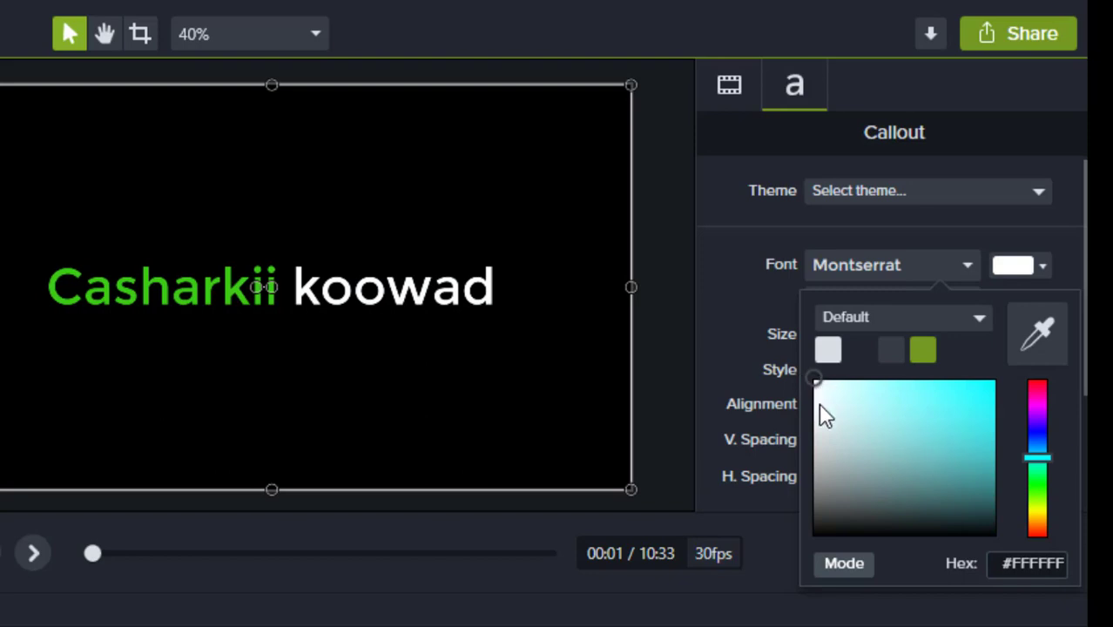
{"action": "left_click_drag", "start_coordinate": [819, 402], "coordinate": [815, 380]}
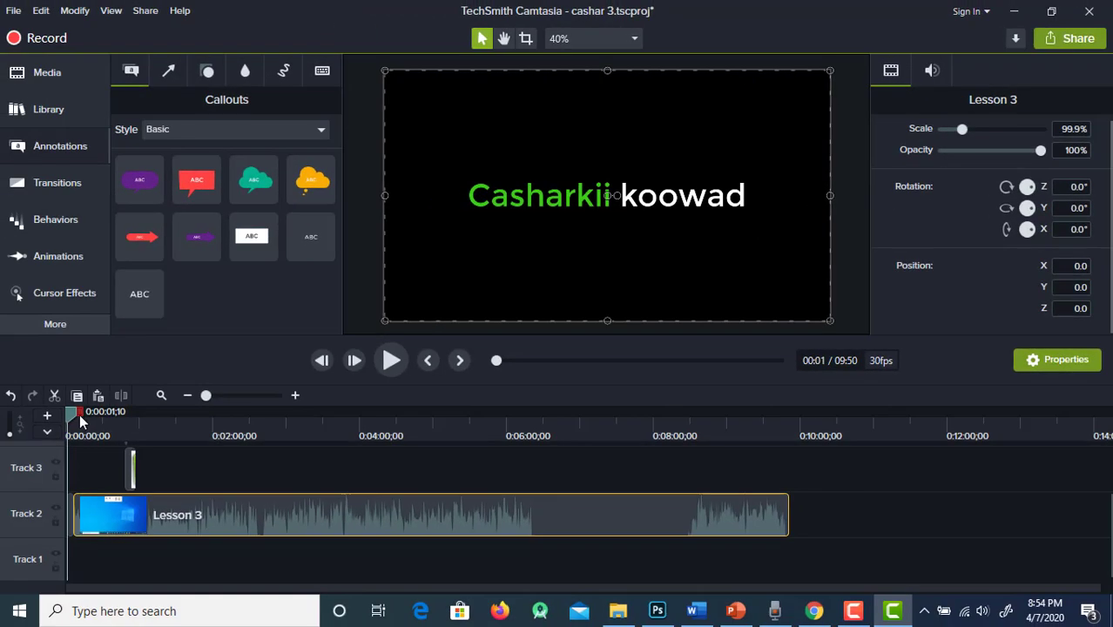
Step: Return the playhead to the timeline's start and shift the Lesson 3 clip along Track 2 to begin at about 1:30
{"action": "left_click", "coordinate": [70, 411]}
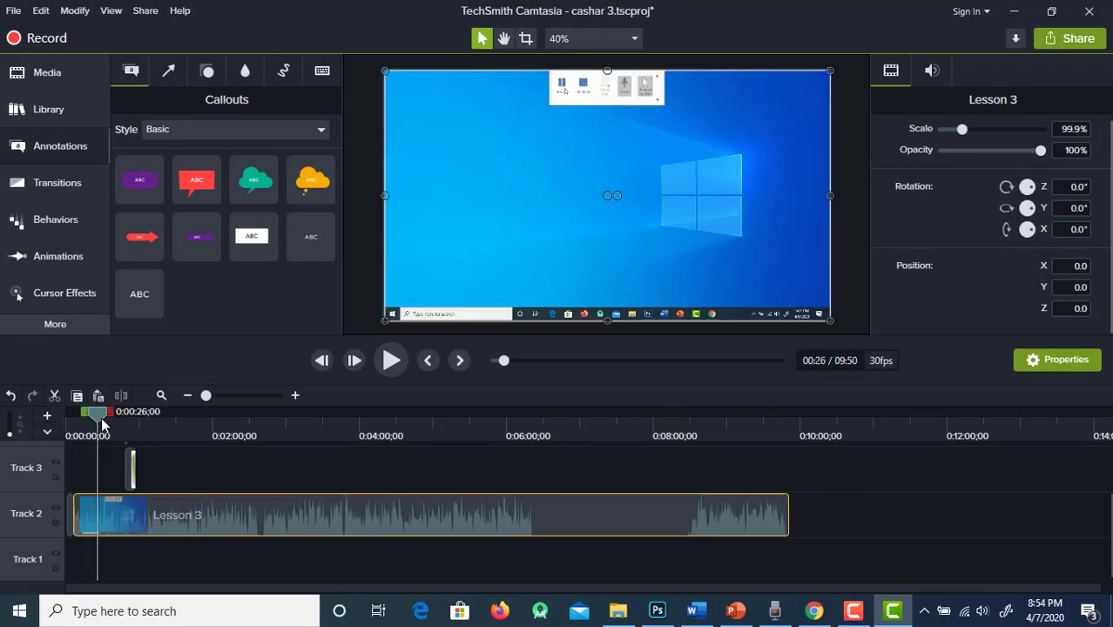
{"action": "left_click", "coordinate": [75, 419]}
{"action": "left_click_drag", "start_coordinate": [75, 419], "coordinate": [51, 433]}
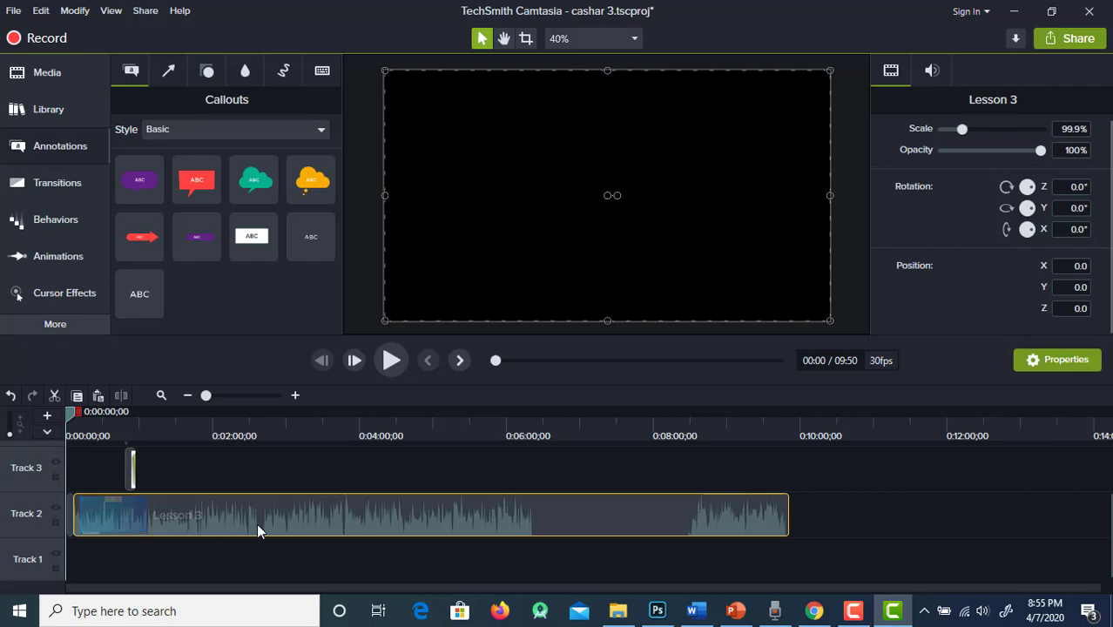
{"action": "left_click_drag", "start_coordinate": [257, 524], "coordinate": [360, 526]}
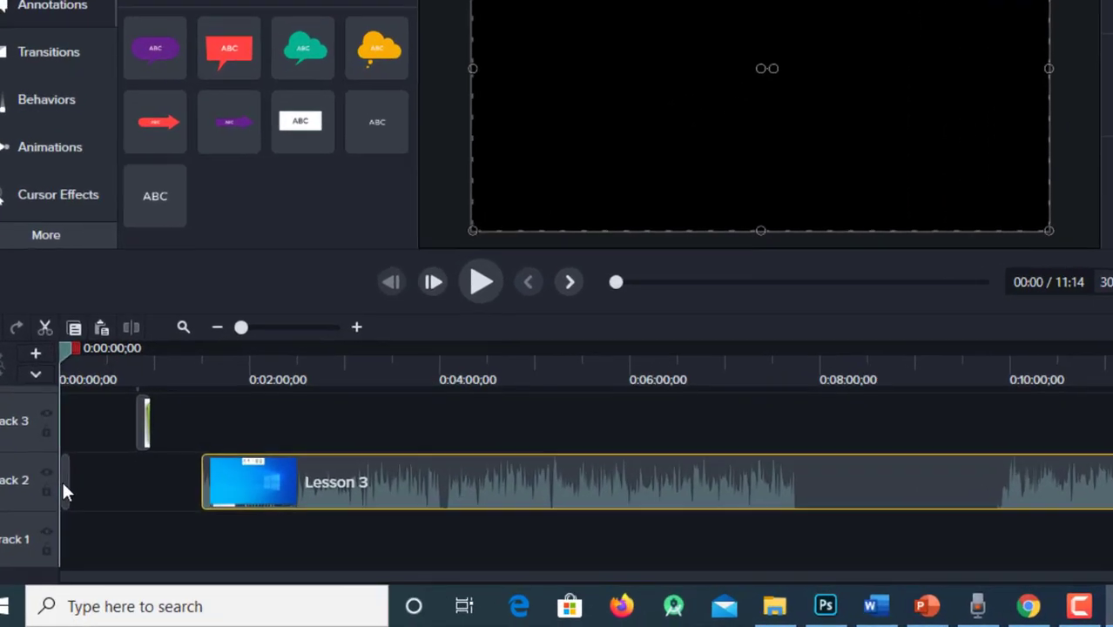
Step: Try extending the title callout on Track 2 to about 14 seconds and shorten its end again
{"action": "left_click", "coordinate": [63, 484]}
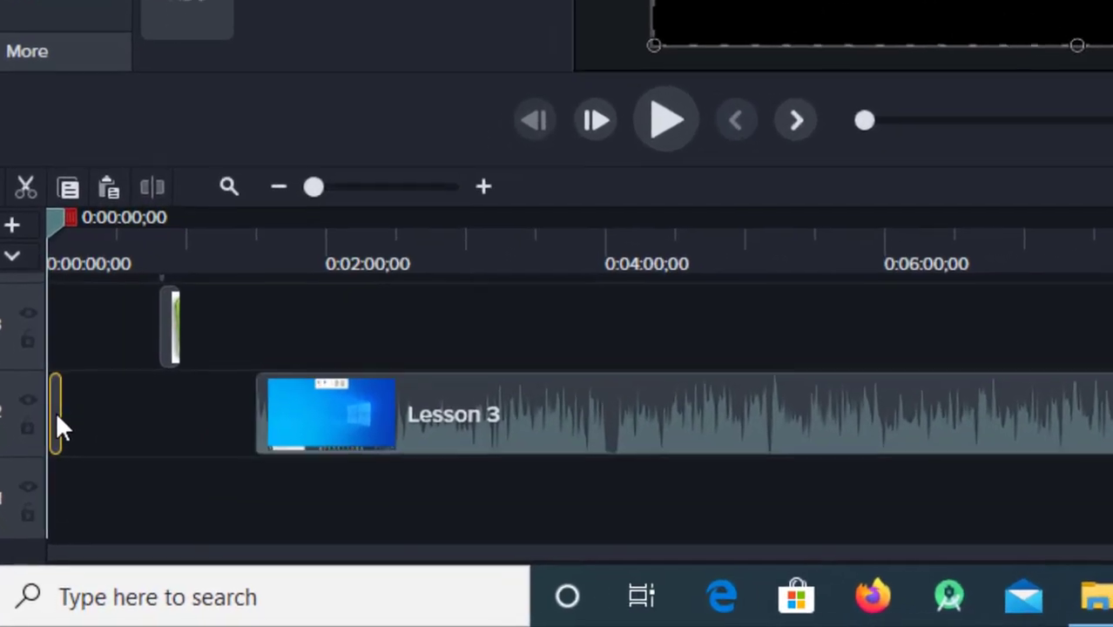
{"action": "left_click_drag", "start_coordinate": [67, 481], "coordinate": [87, 480]}
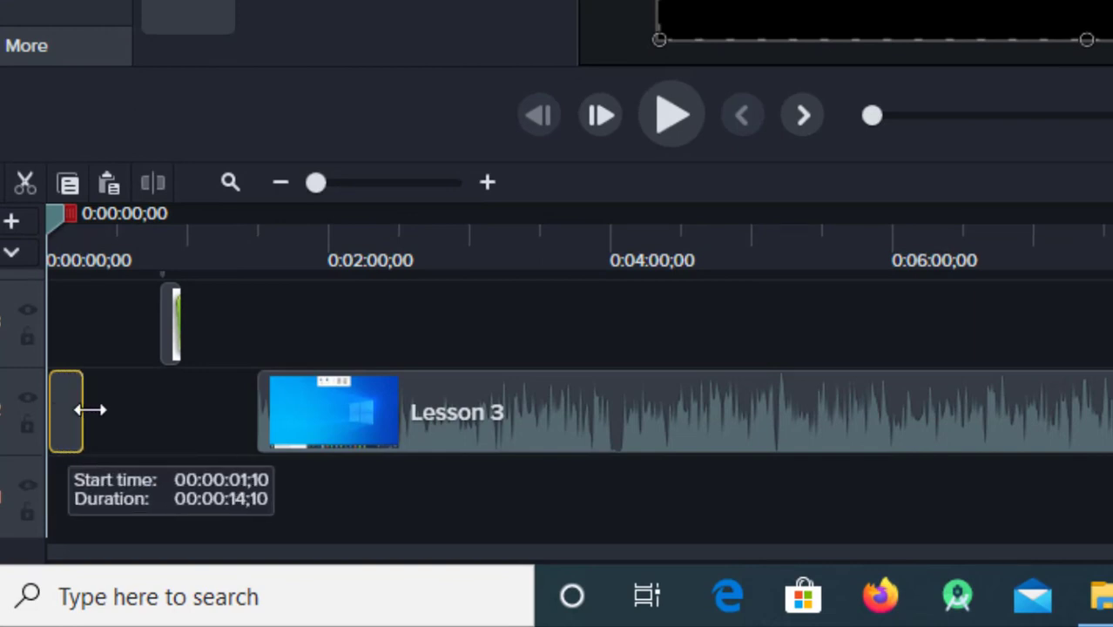
{"action": "mouse_move", "coordinate": [89, 409]}
{"action": "left_mouse_down"}
{"action": "mouse_move", "coordinate": [149, 406]}
{"action": "mouse_move", "coordinate": [71, 408]}
{"action": "left_mouse_up"}
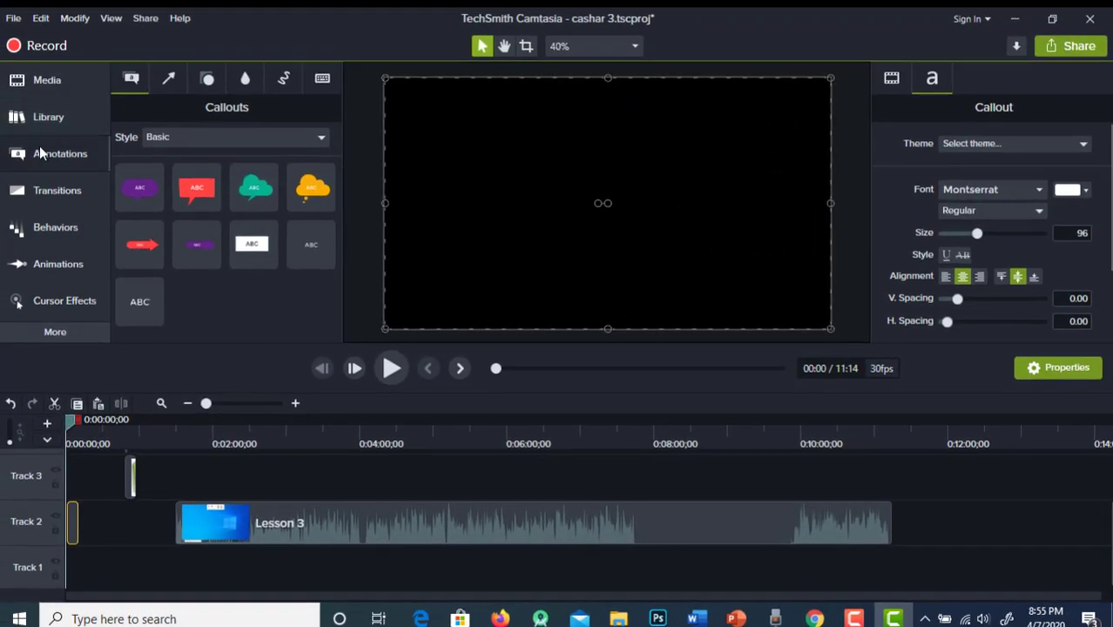
Step: Try to place Rog-eray.mp3 from the media bin beneath the title callout near the timeline's start
{"action": "left_click", "coordinate": [40, 85]}
{"action": "left_click_drag", "start_coordinate": [283, 209], "coordinate": [90, 565]}
{"action": "left_click", "coordinate": [75, 533]}
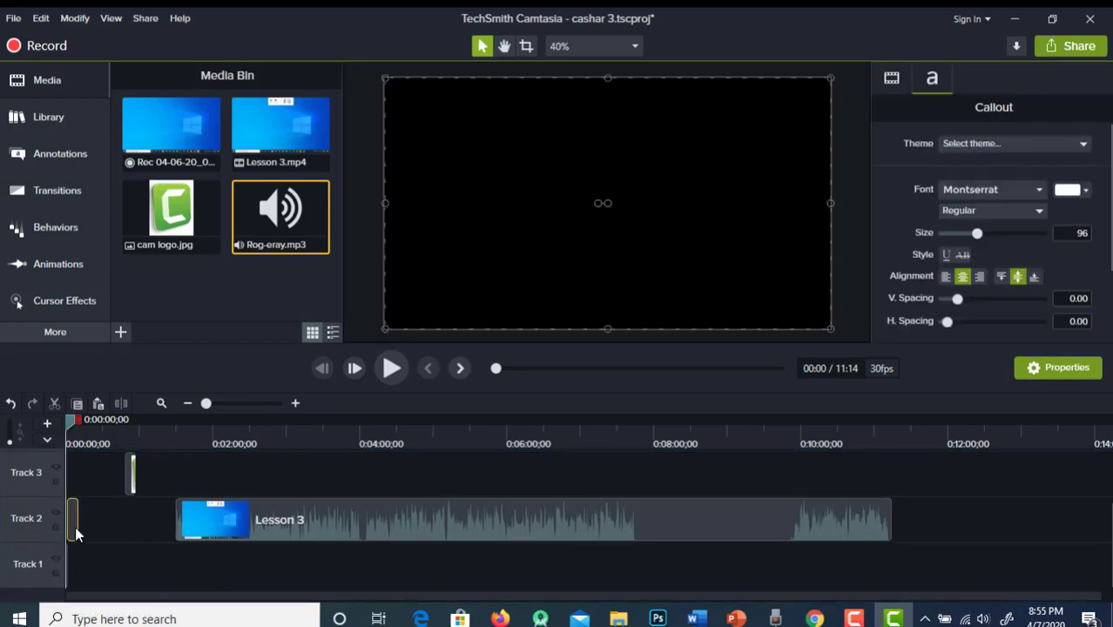
Step: Lengthen the title callout on Track 2 by extending its end into the gap before Lesson 3
{"action": "left_click", "coordinate": [82, 525]}
{"action": "left_click", "coordinate": [75, 523]}
{"action": "mouse_move", "coordinate": [77, 523]}
{"action": "left_mouse_down"}
{"action": "mouse_move", "coordinate": [108, 523]}
{"action": "mouse_move", "coordinate": [87, 523]}
{"action": "left_mouse_up"}
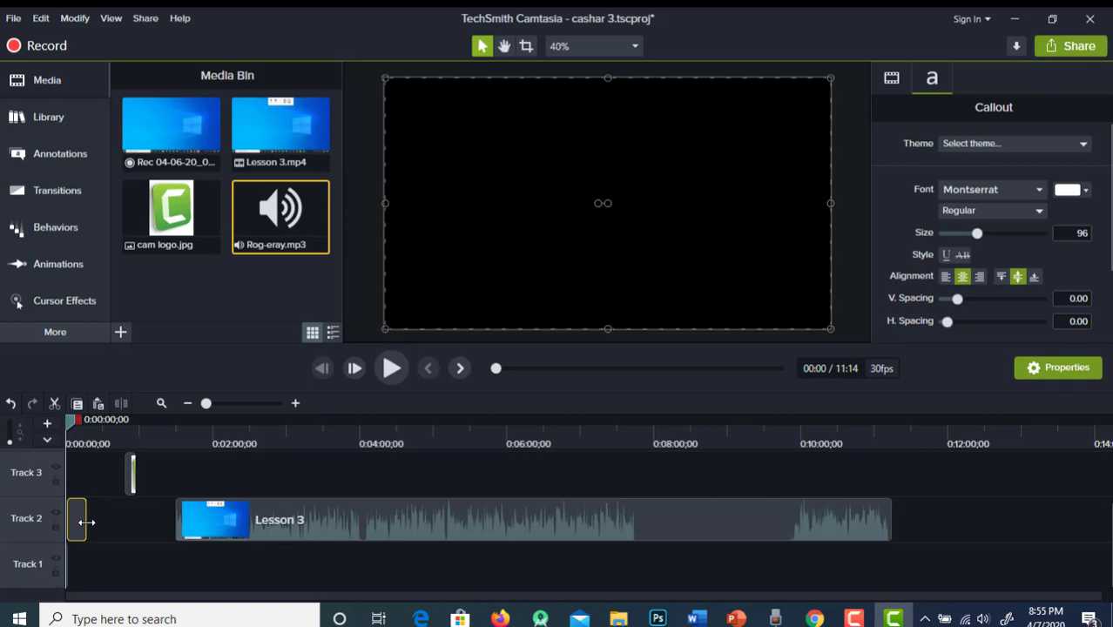